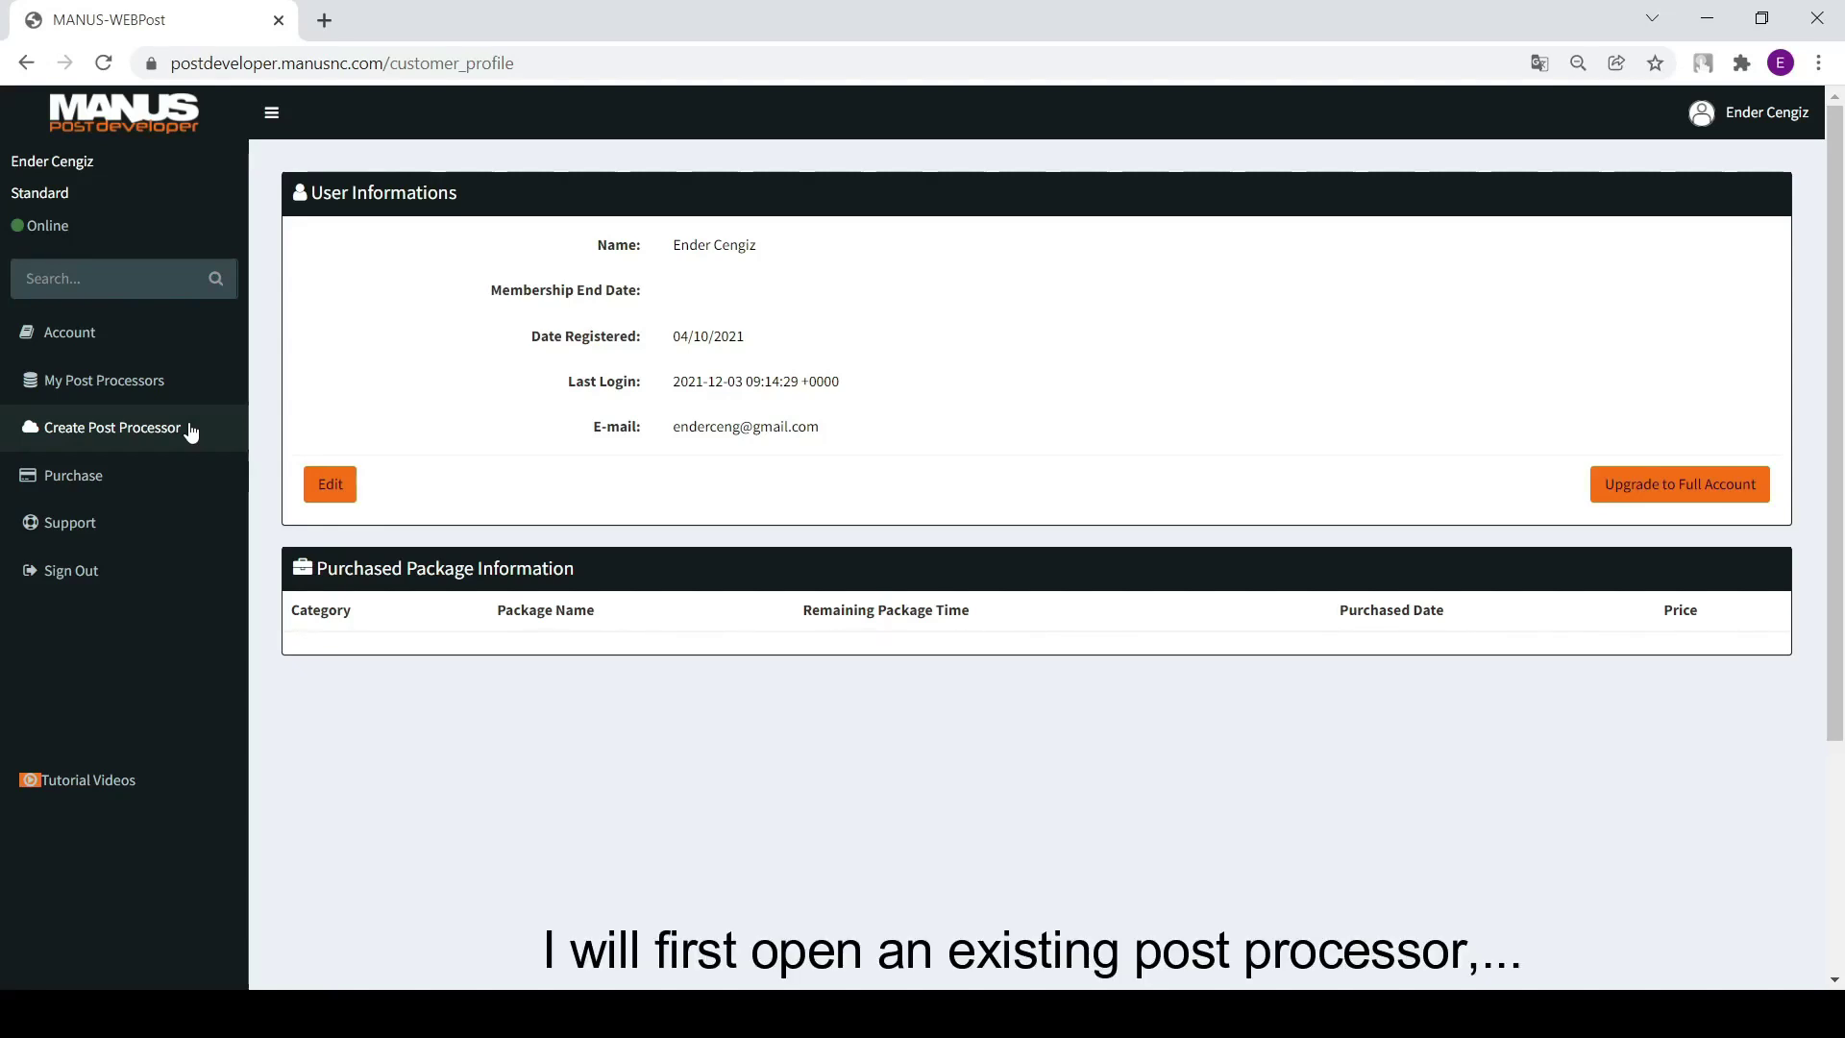
# Step: Open the saved Mazak Variaxis post processor from the library and return to the home page
pyautogui.click(177, 388)
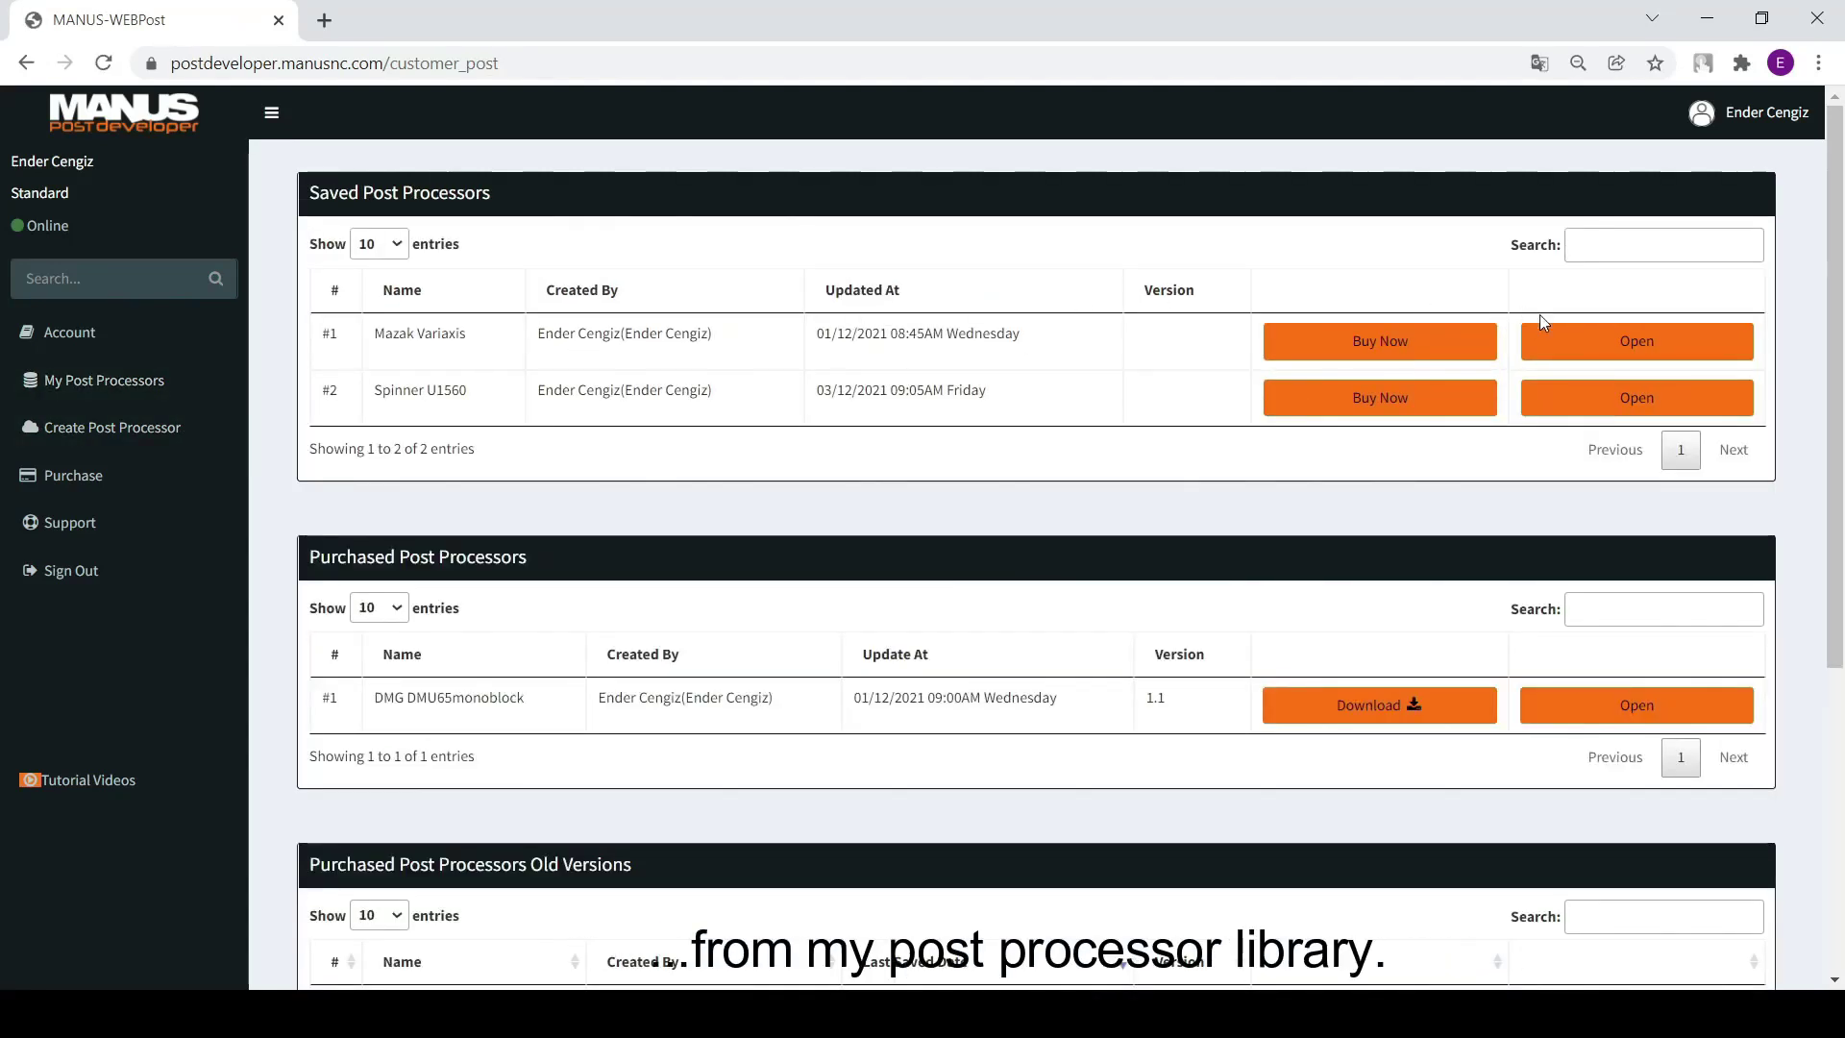
pyautogui.click(1545, 344)
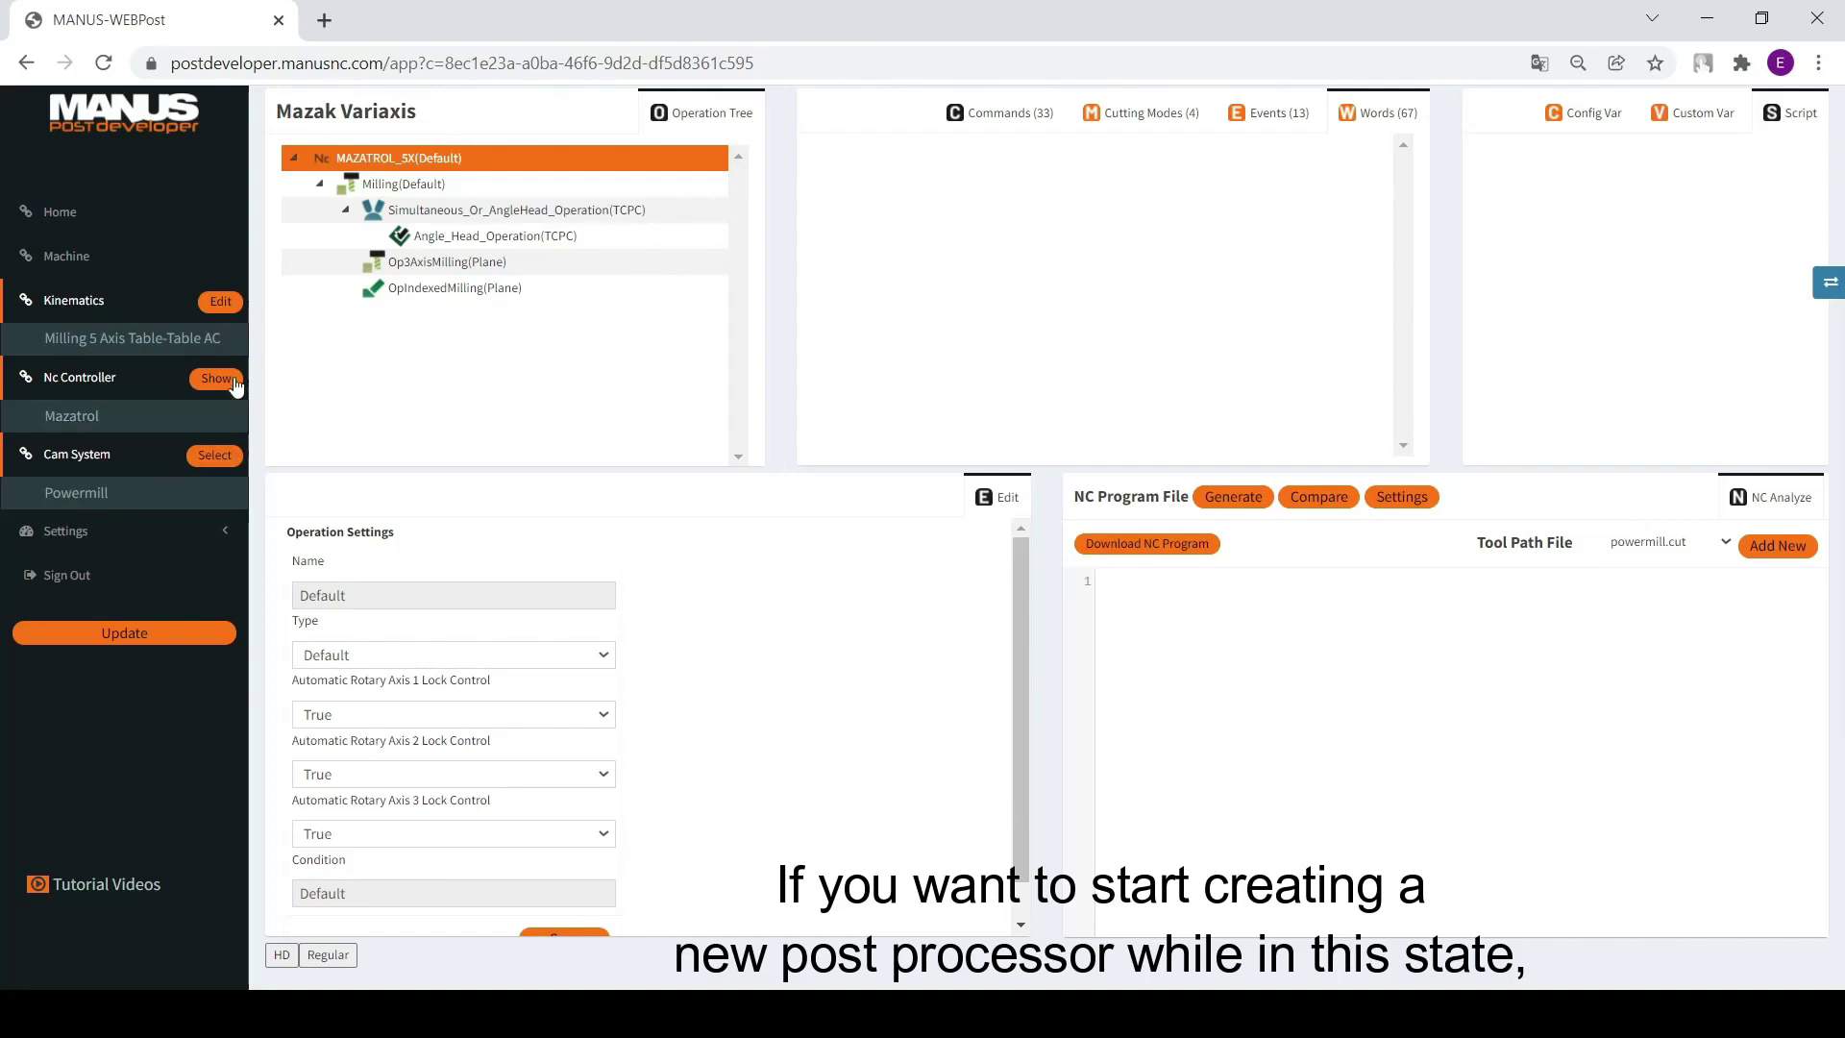
pyautogui.click(92, 221)
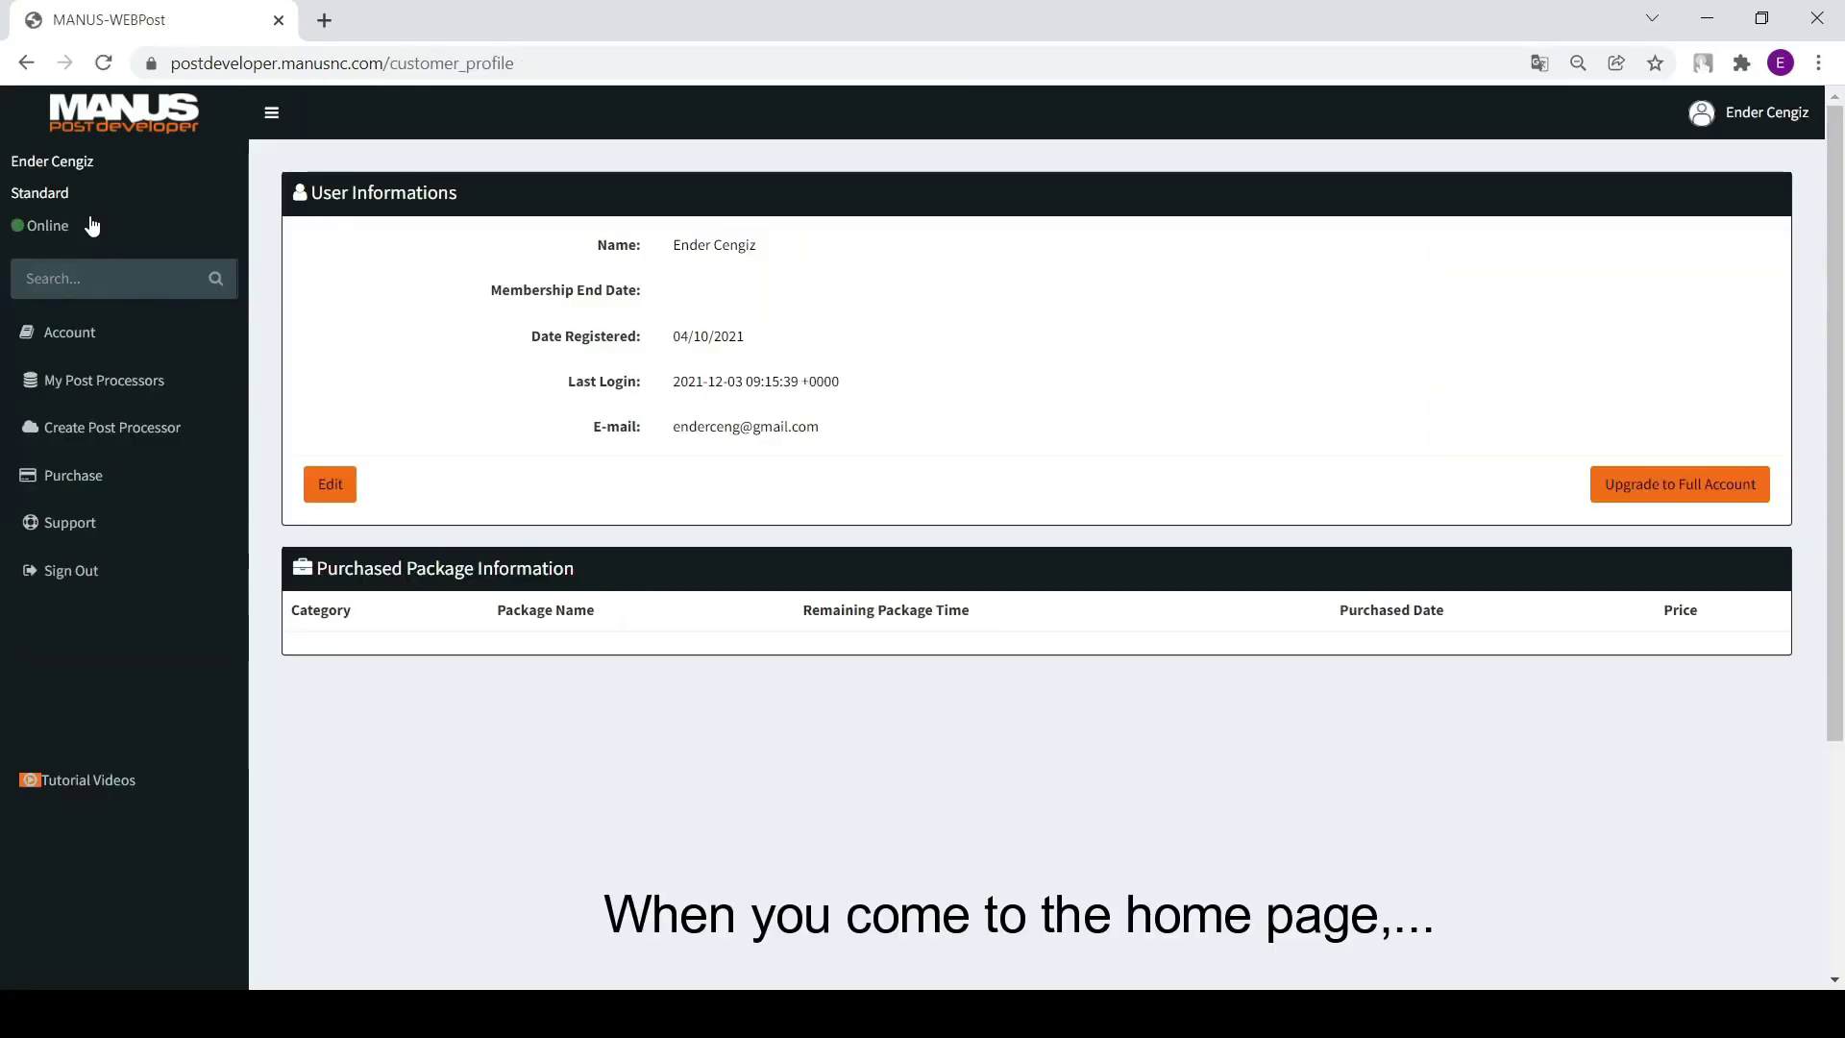
# Step: Start a new post processor and generate kinematics for a vertical 5-axis milling machine, Table-Table, with tilting table and rotary table
pyautogui.click(198, 437)
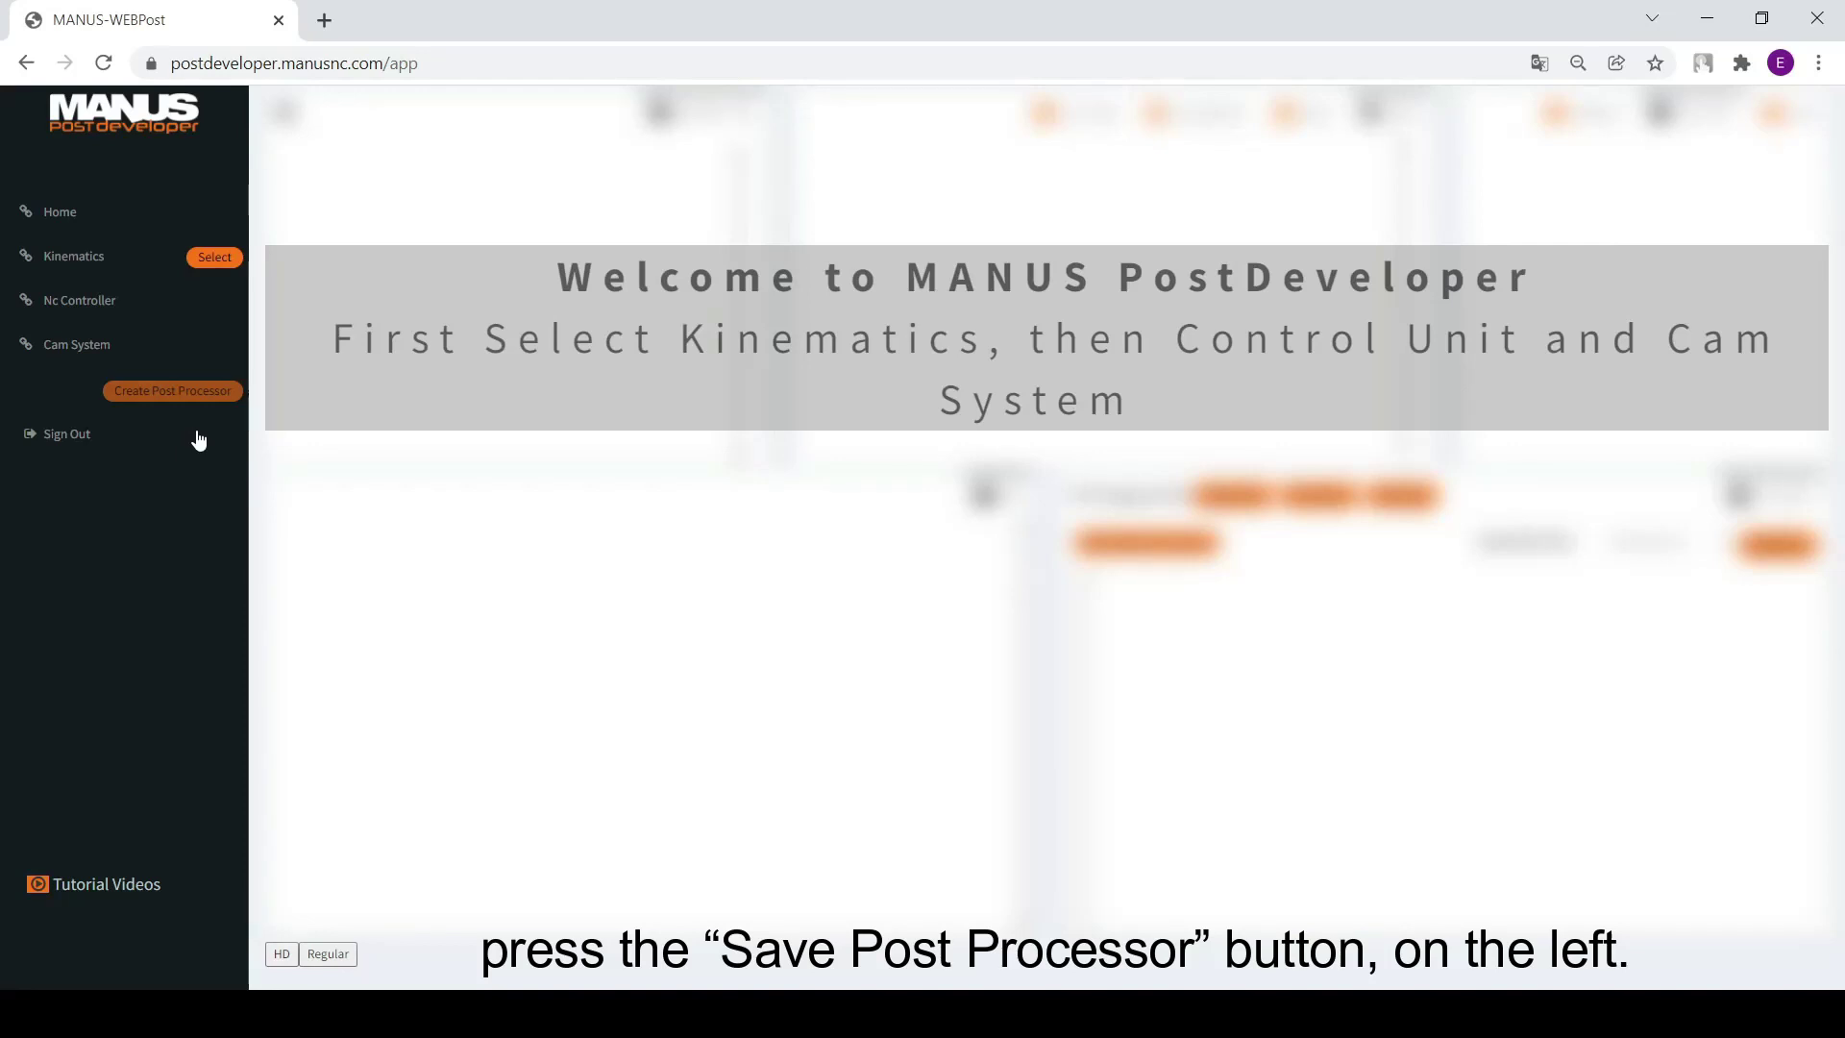
pyautogui.click(228, 265)
pyautogui.click(615, 171)
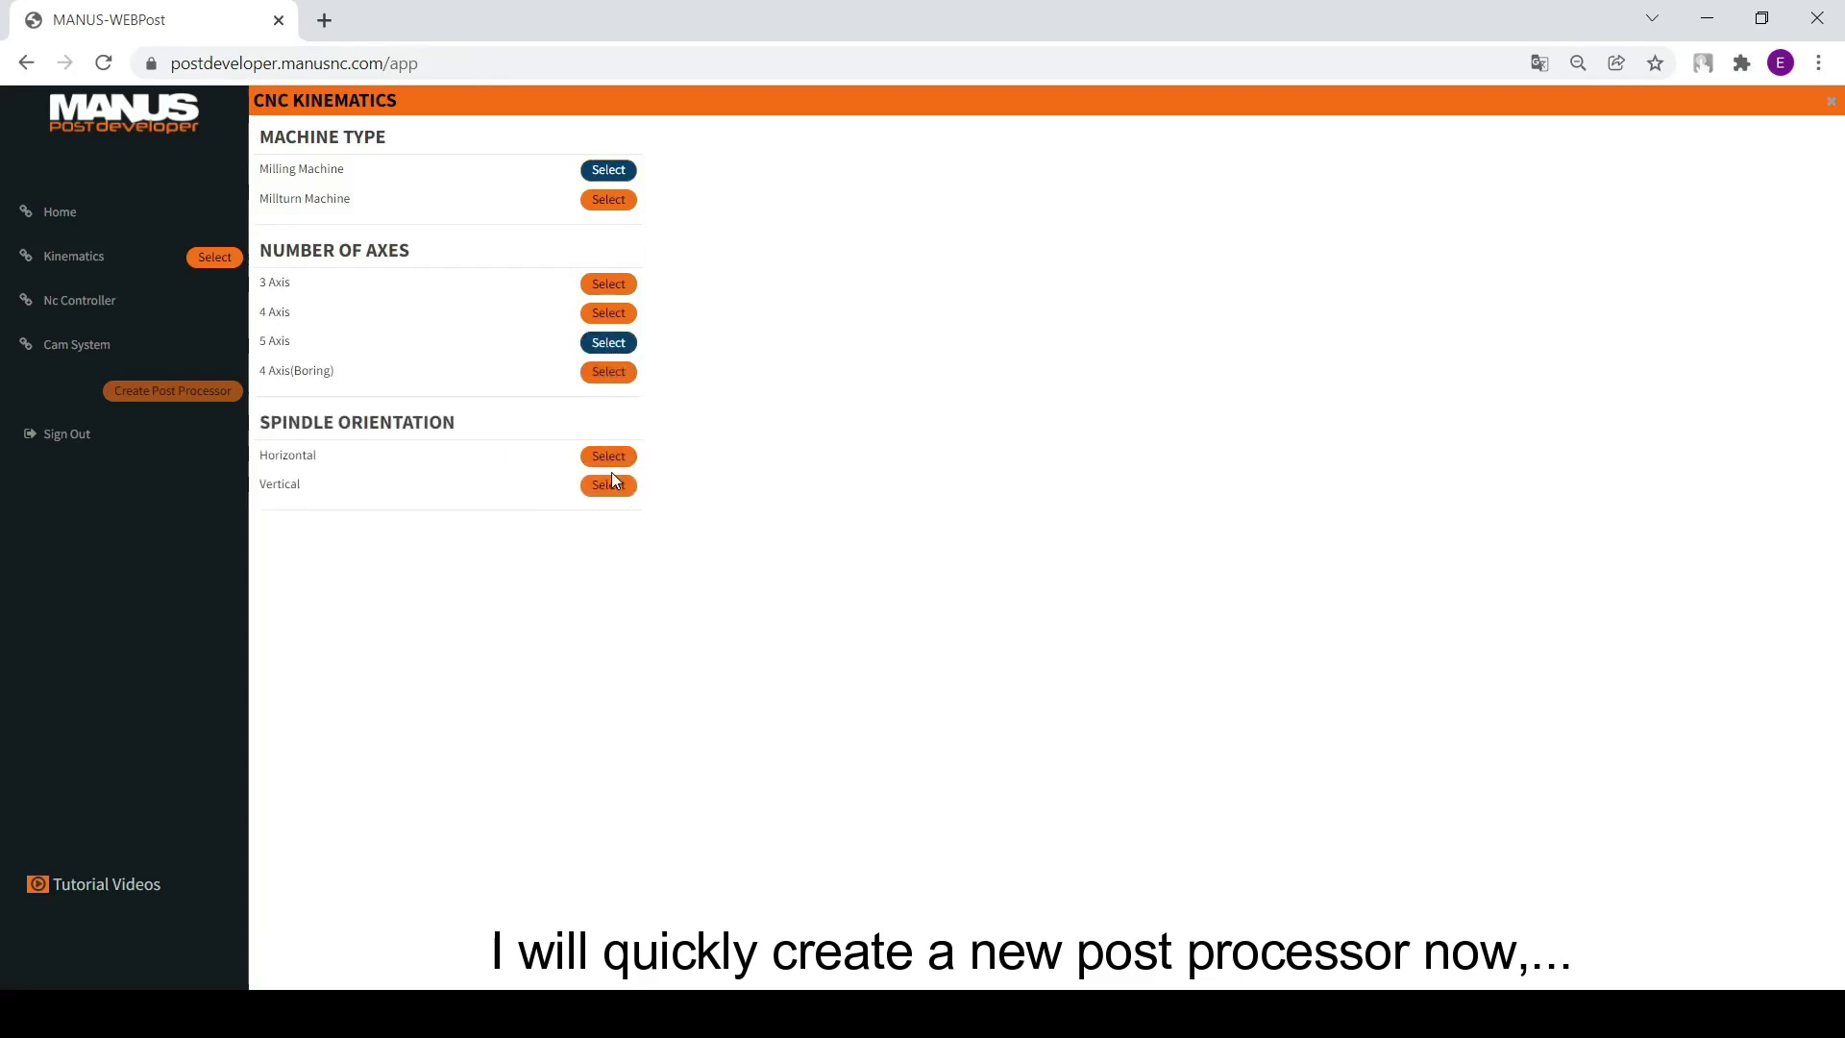
pyautogui.click(611, 485)
pyautogui.click(618, 629)
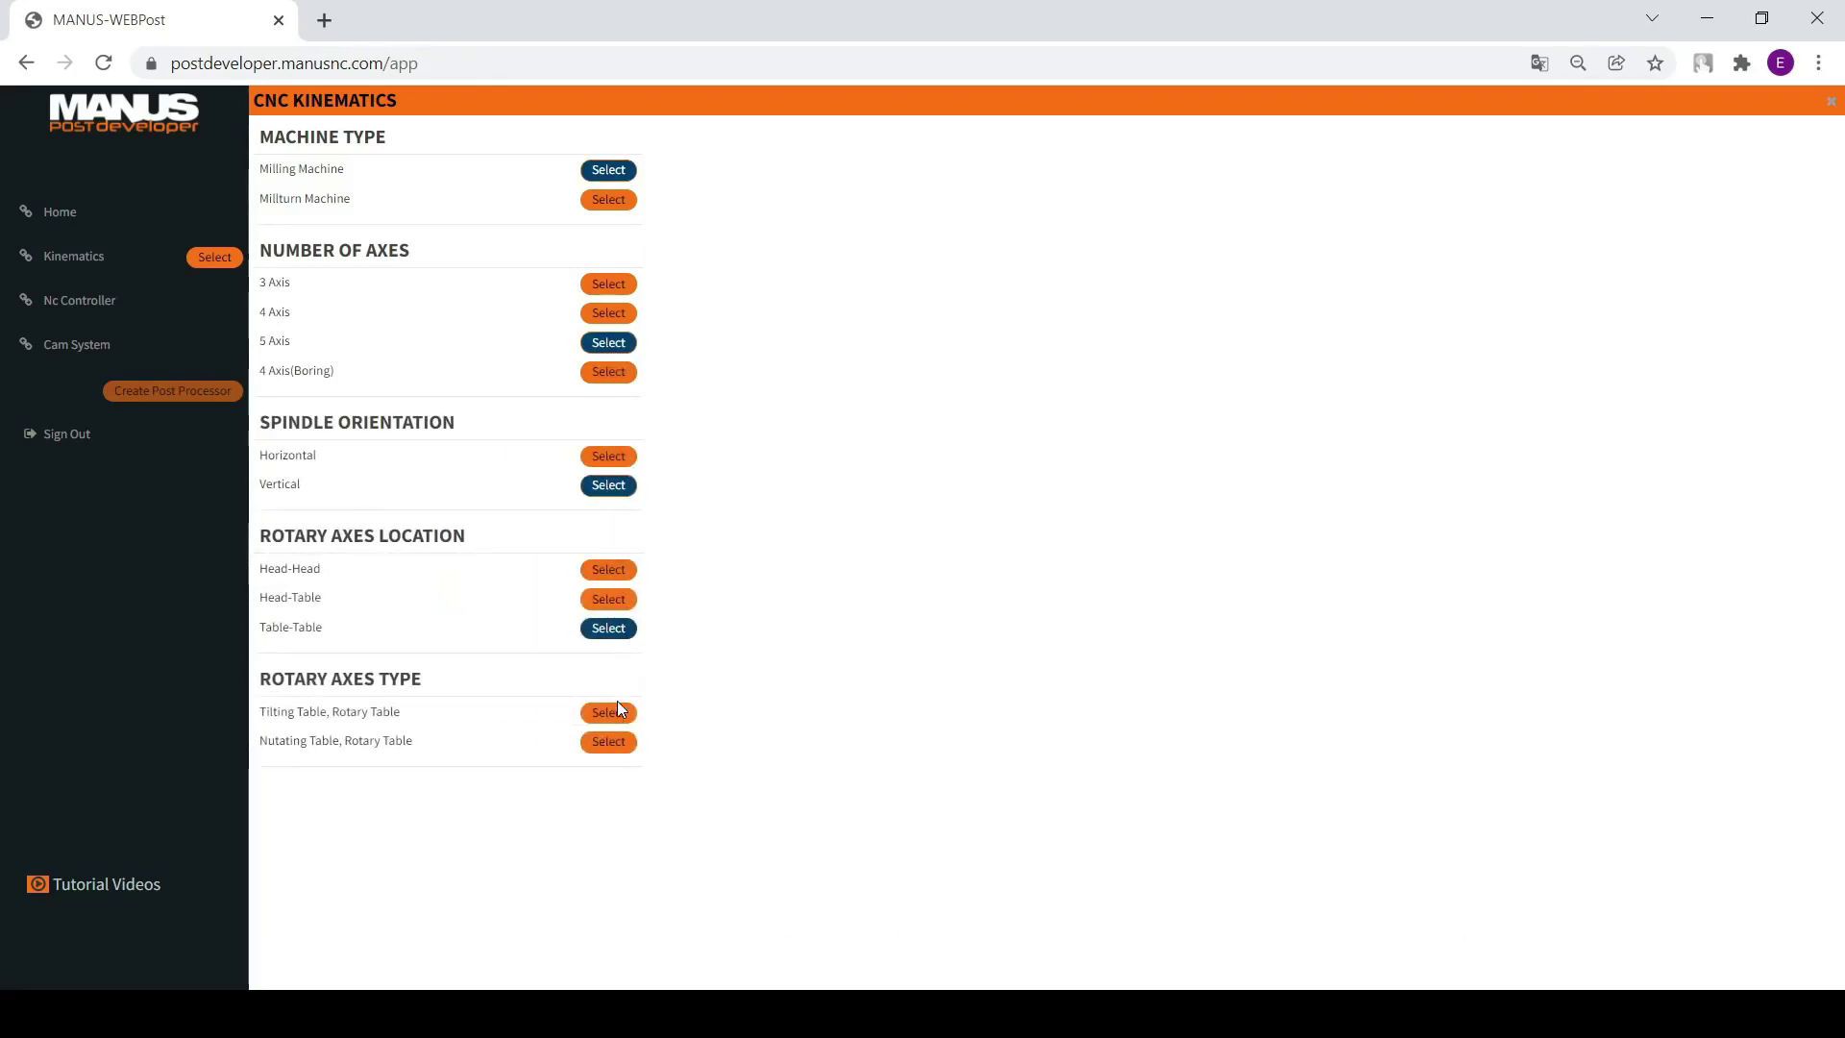
pyautogui.click(618, 714)
pyautogui.click(885, 758)
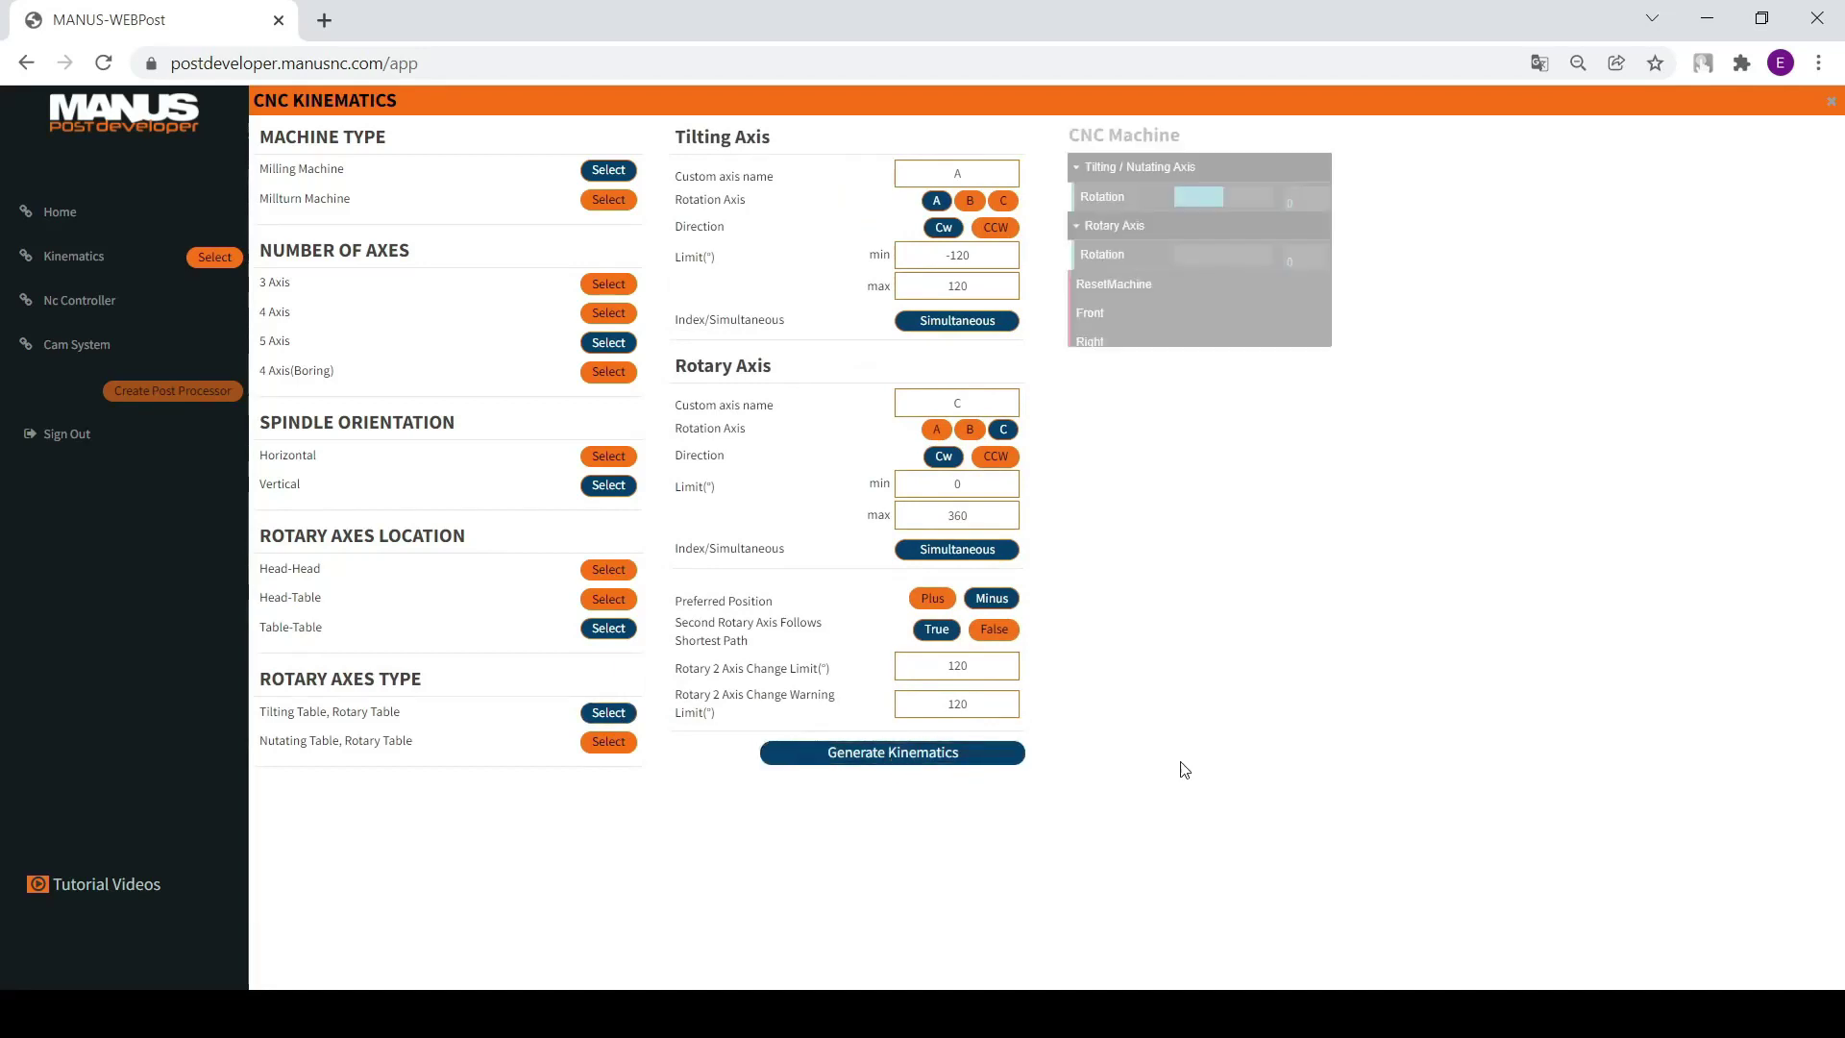
pyautogui.click(1680, 758)
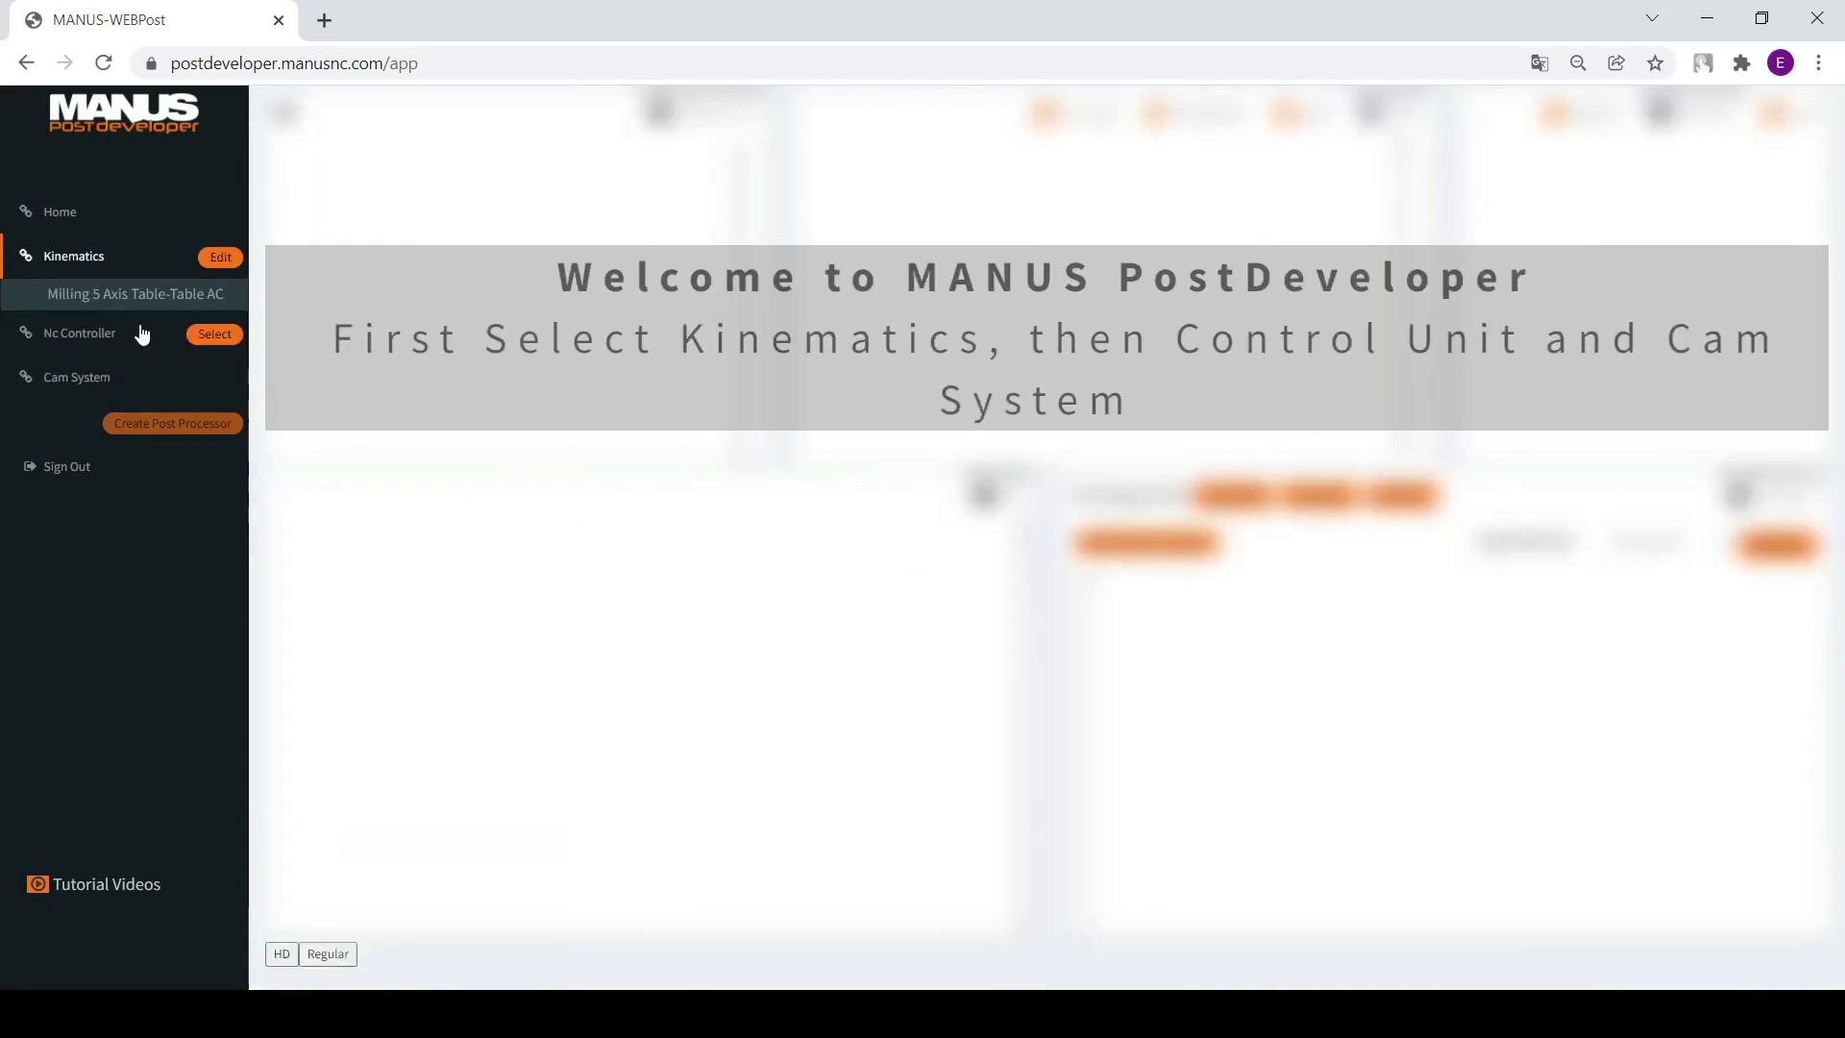
# Step: Choose the HEIDENHAIN NC controller with M128 for Tcpc and Plane Spatial for Plane, and save the selection
pyautogui.click(207, 337)
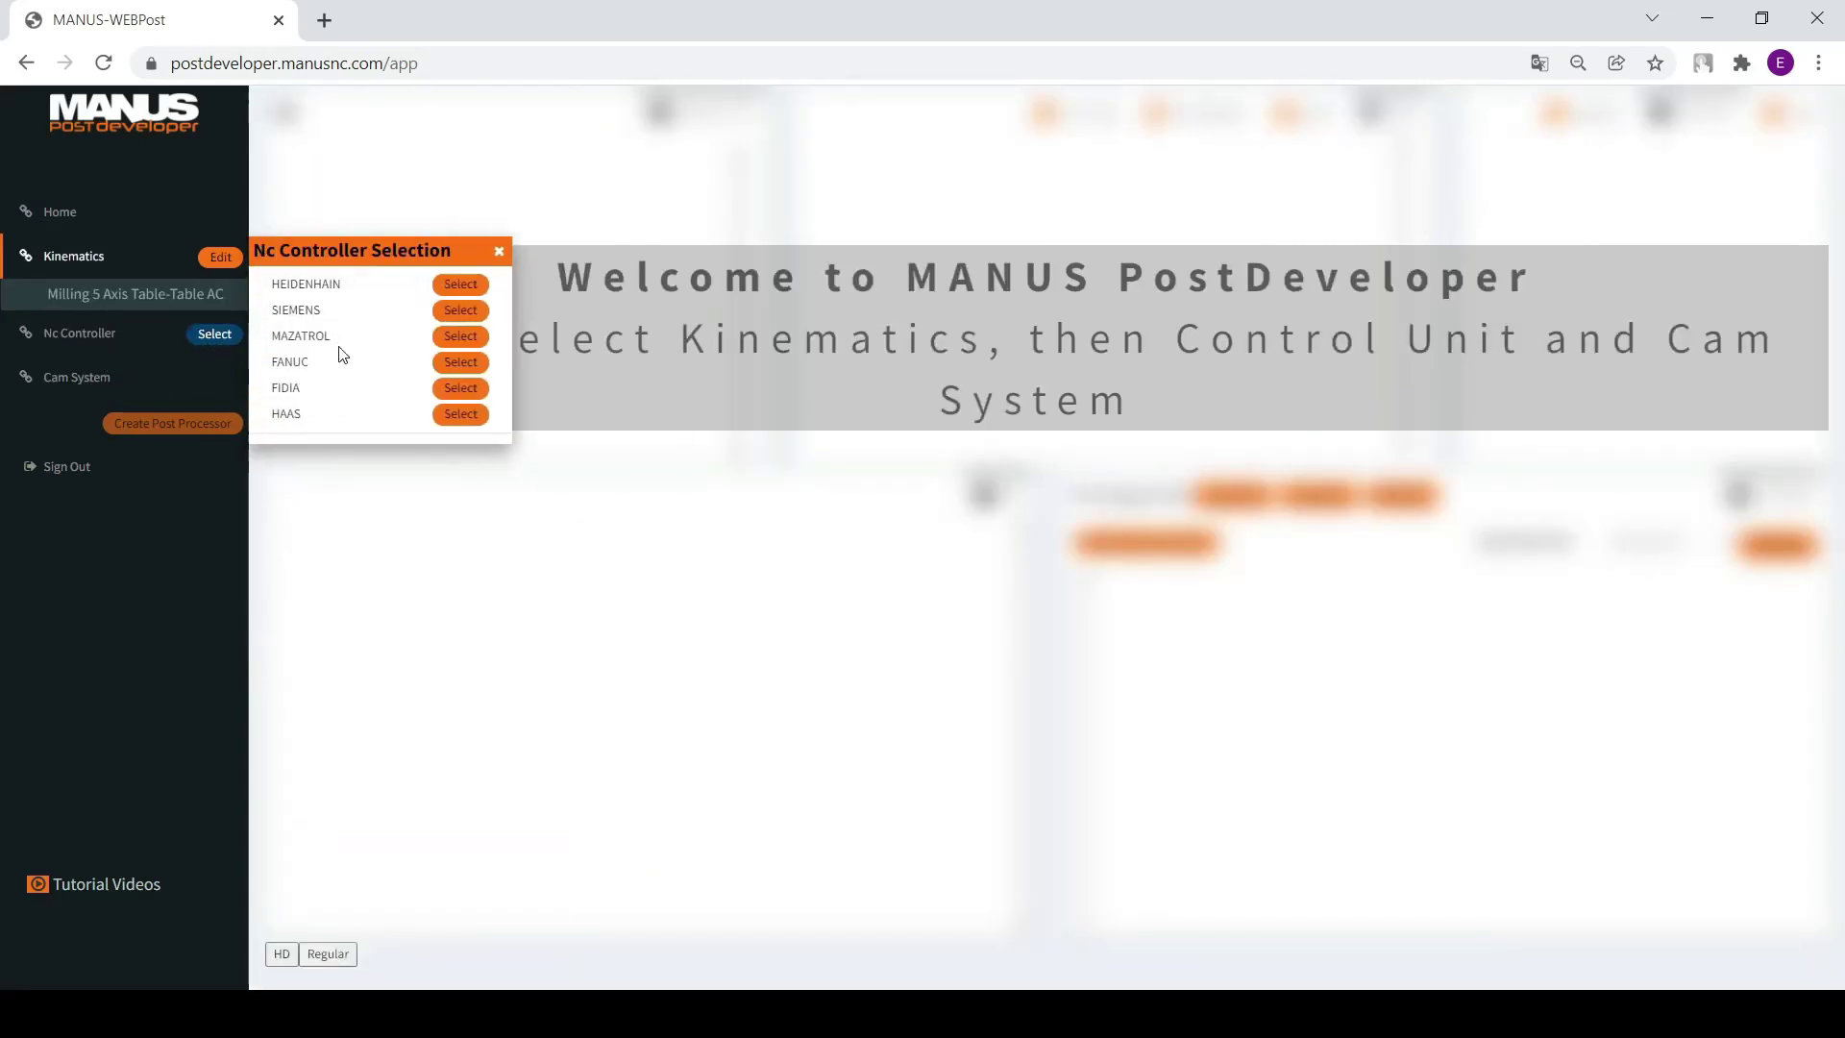
pyautogui.click(488, 286)
pyautogui.click(824, 323)
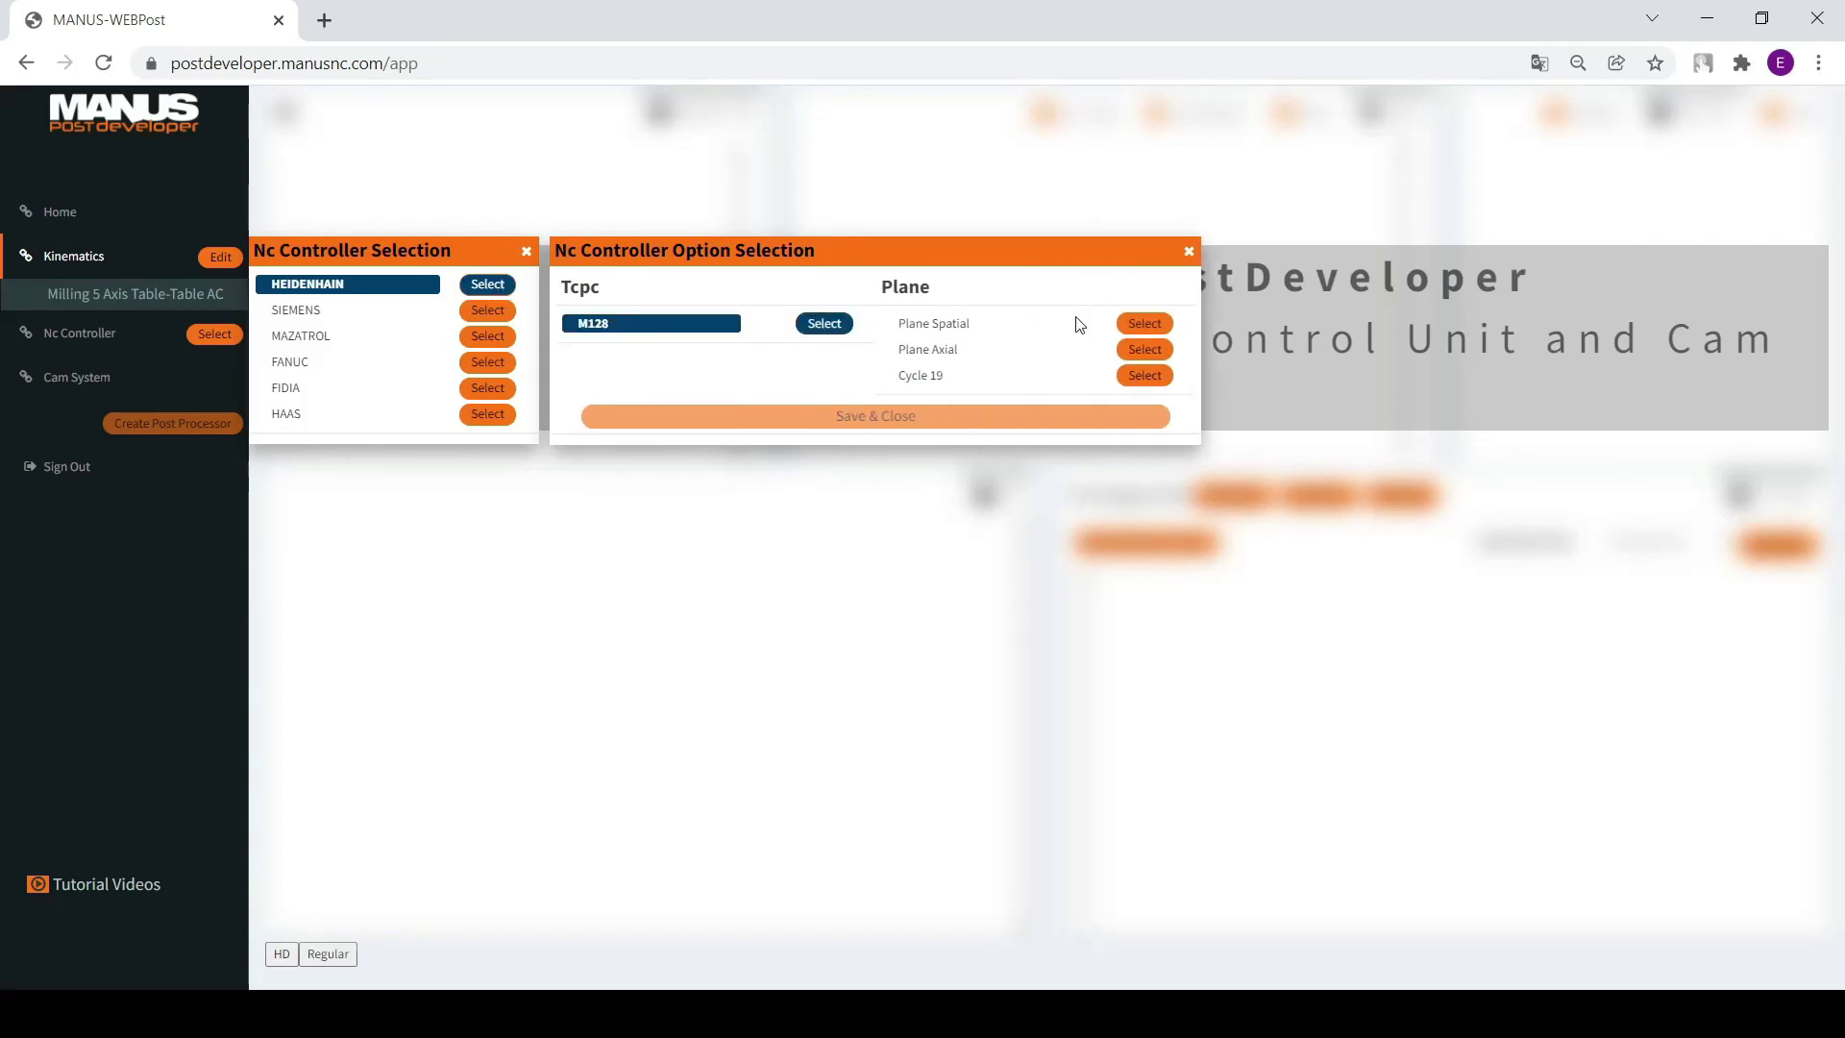
pyautogui.click(1165, 327)
pyautogui.click(938, 421)
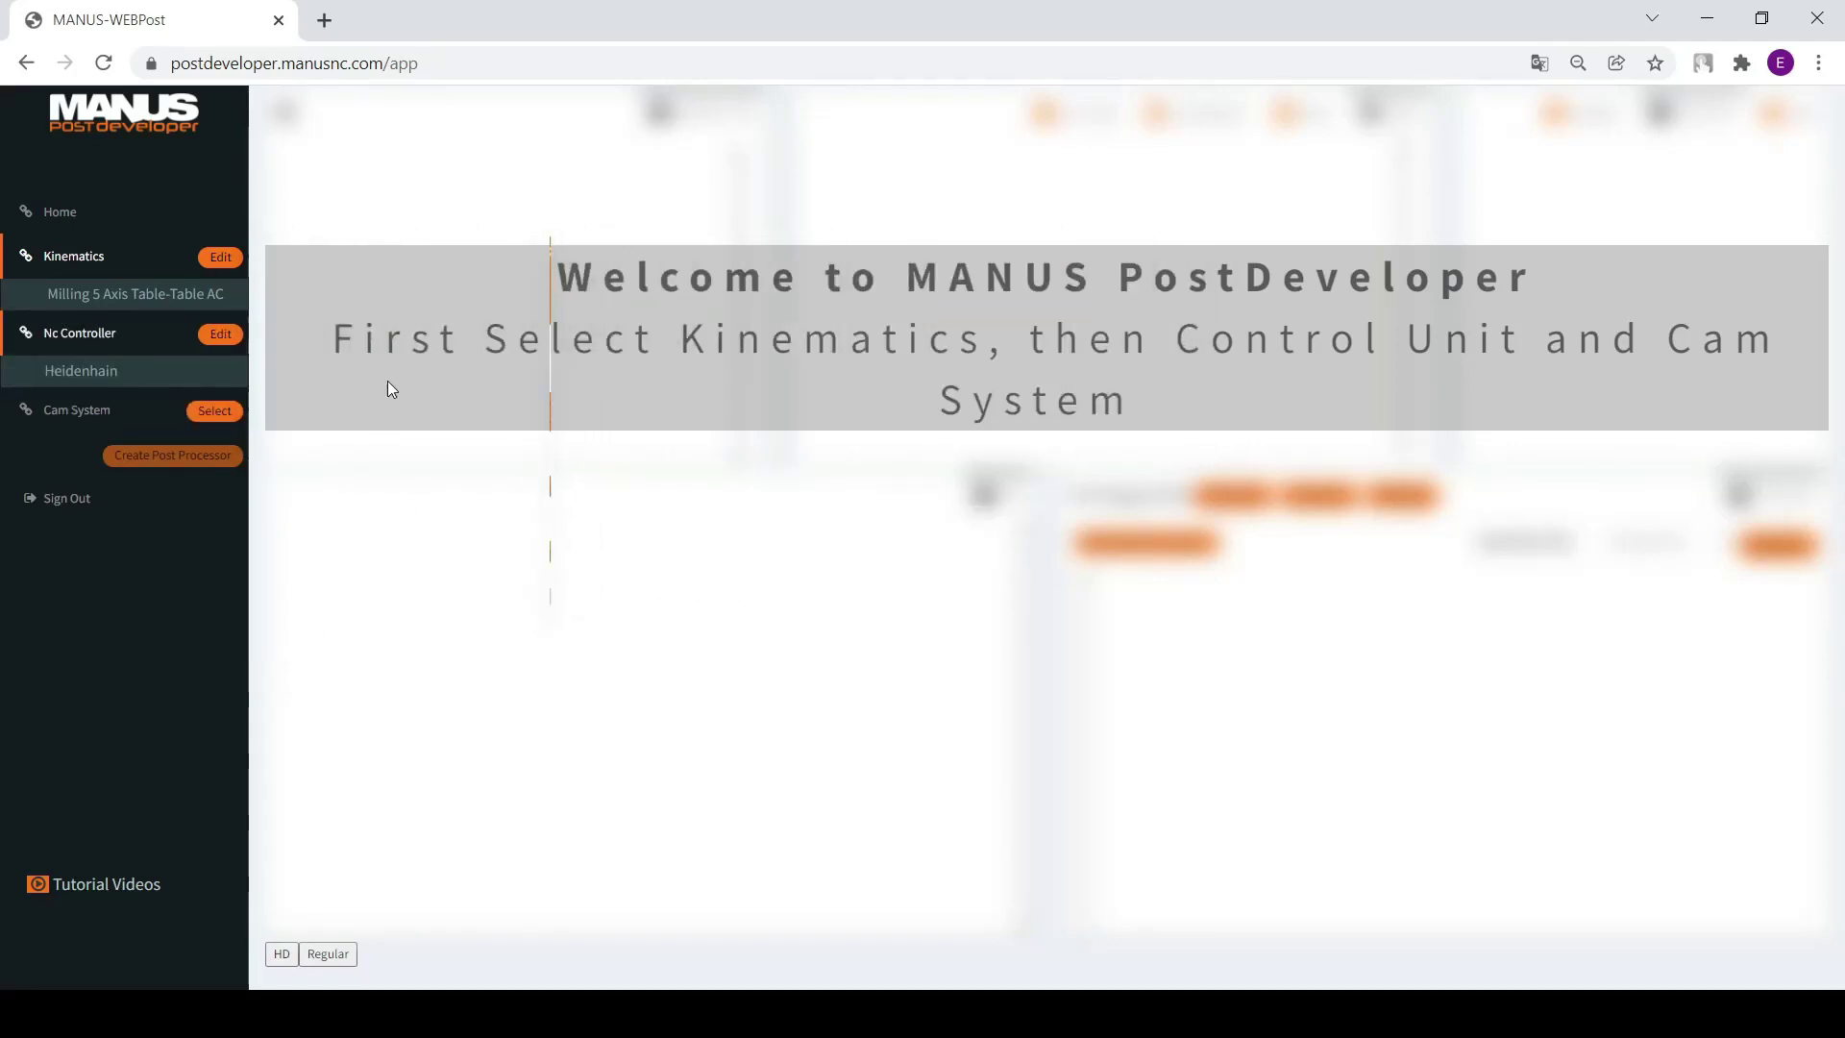
# Step: Select Siemens Nx as the CAM system and create the post processor from the chosen settings
pyautogui.click(225, 411)
pyautogui.click(719, 388)
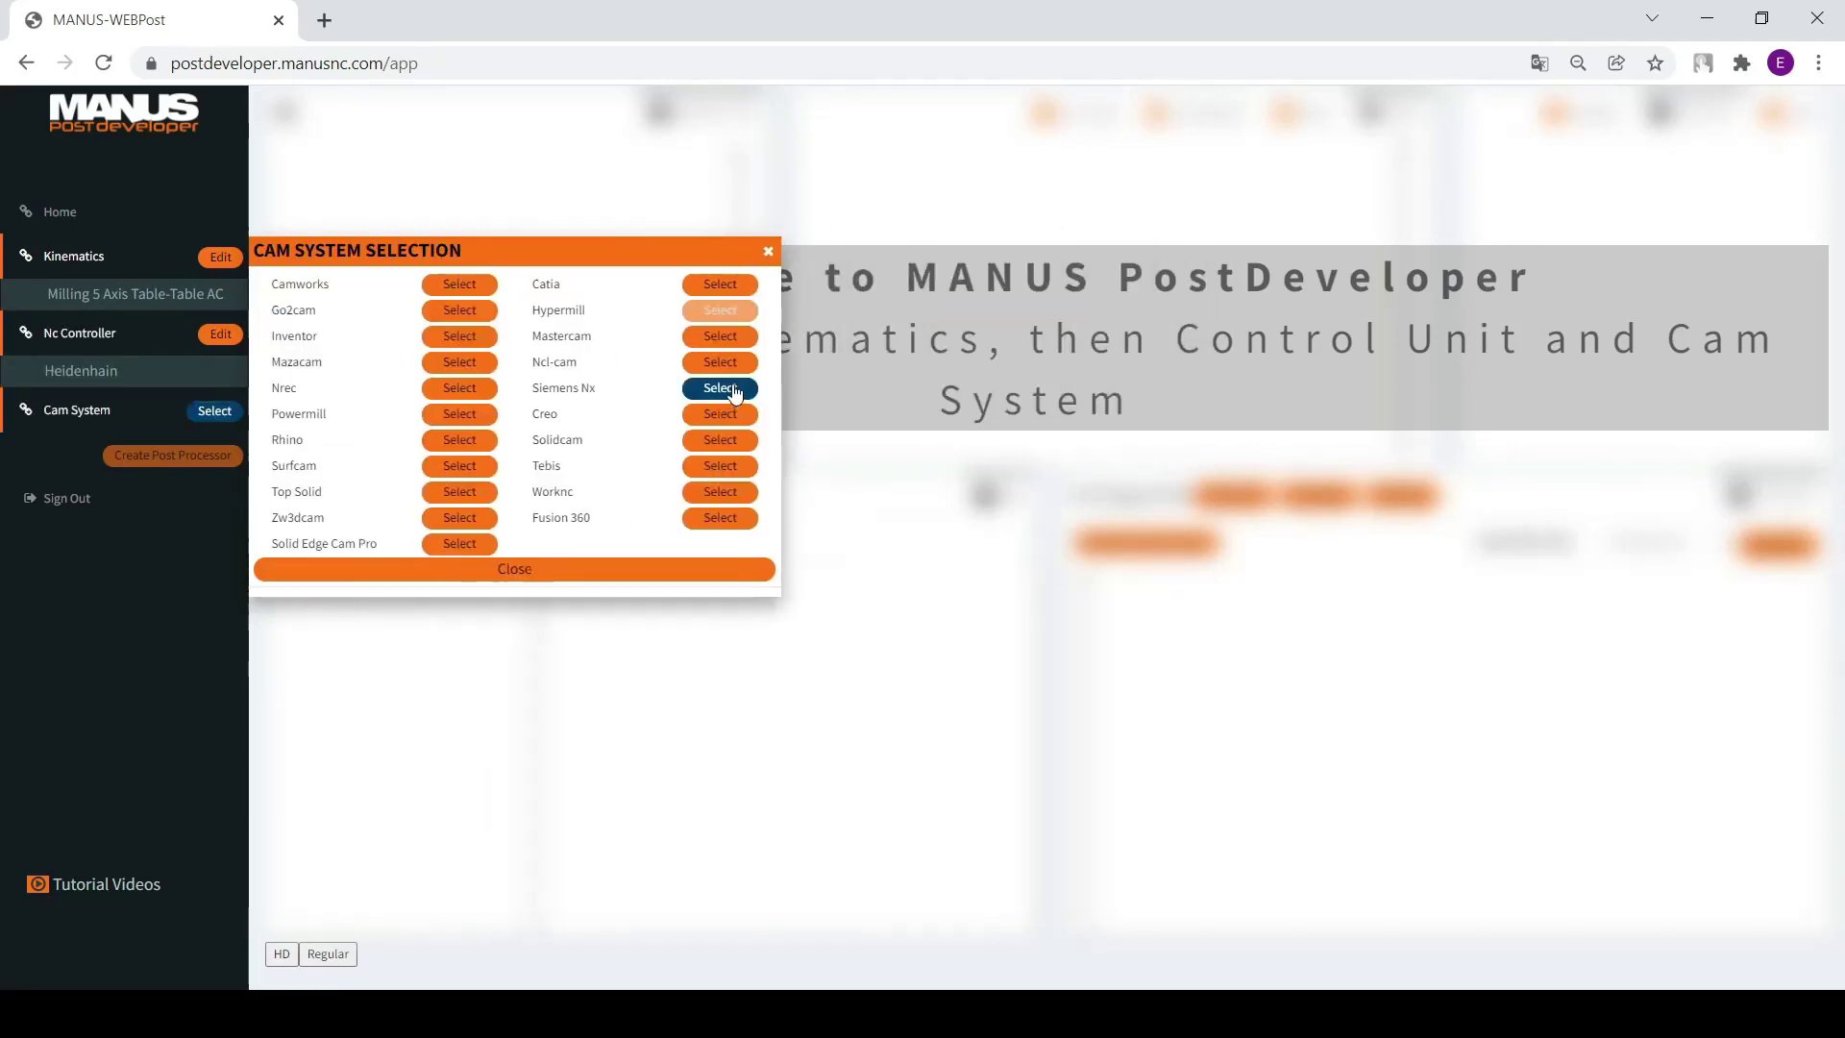
pyautogui.click(629, 570)
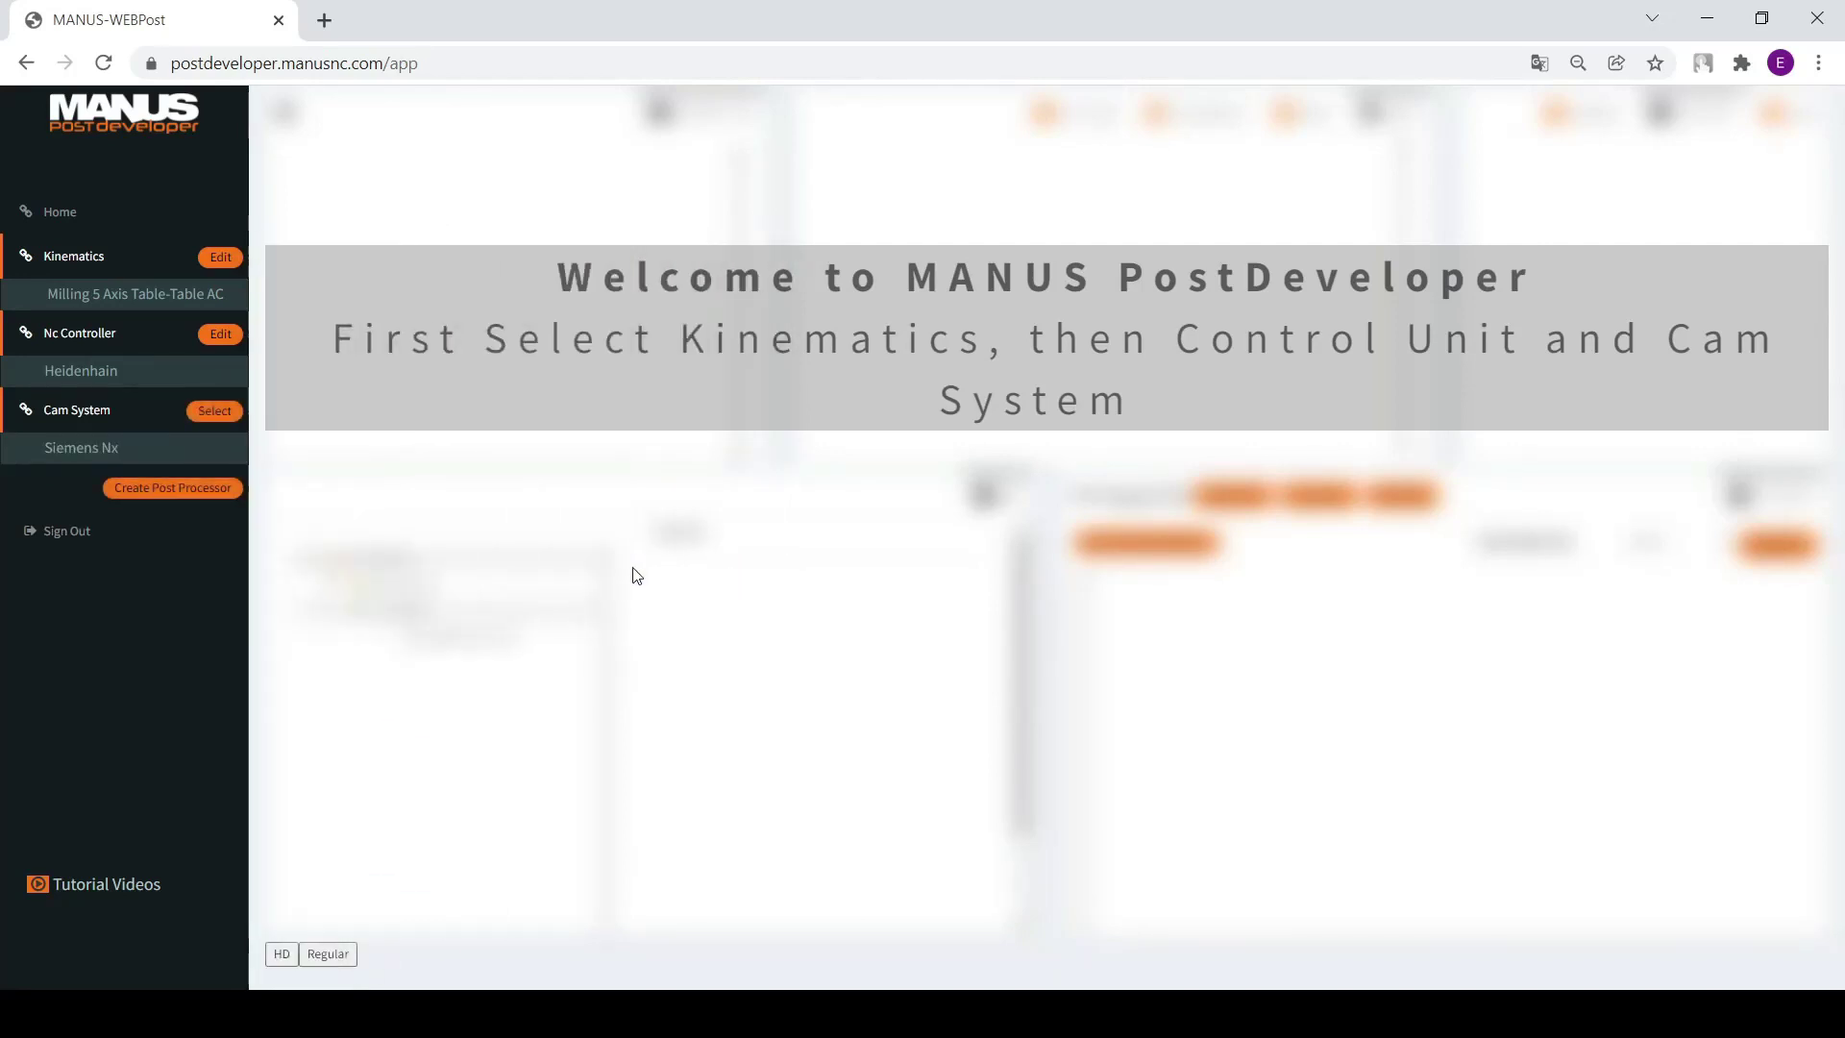
pyautogui.click(213, 488)
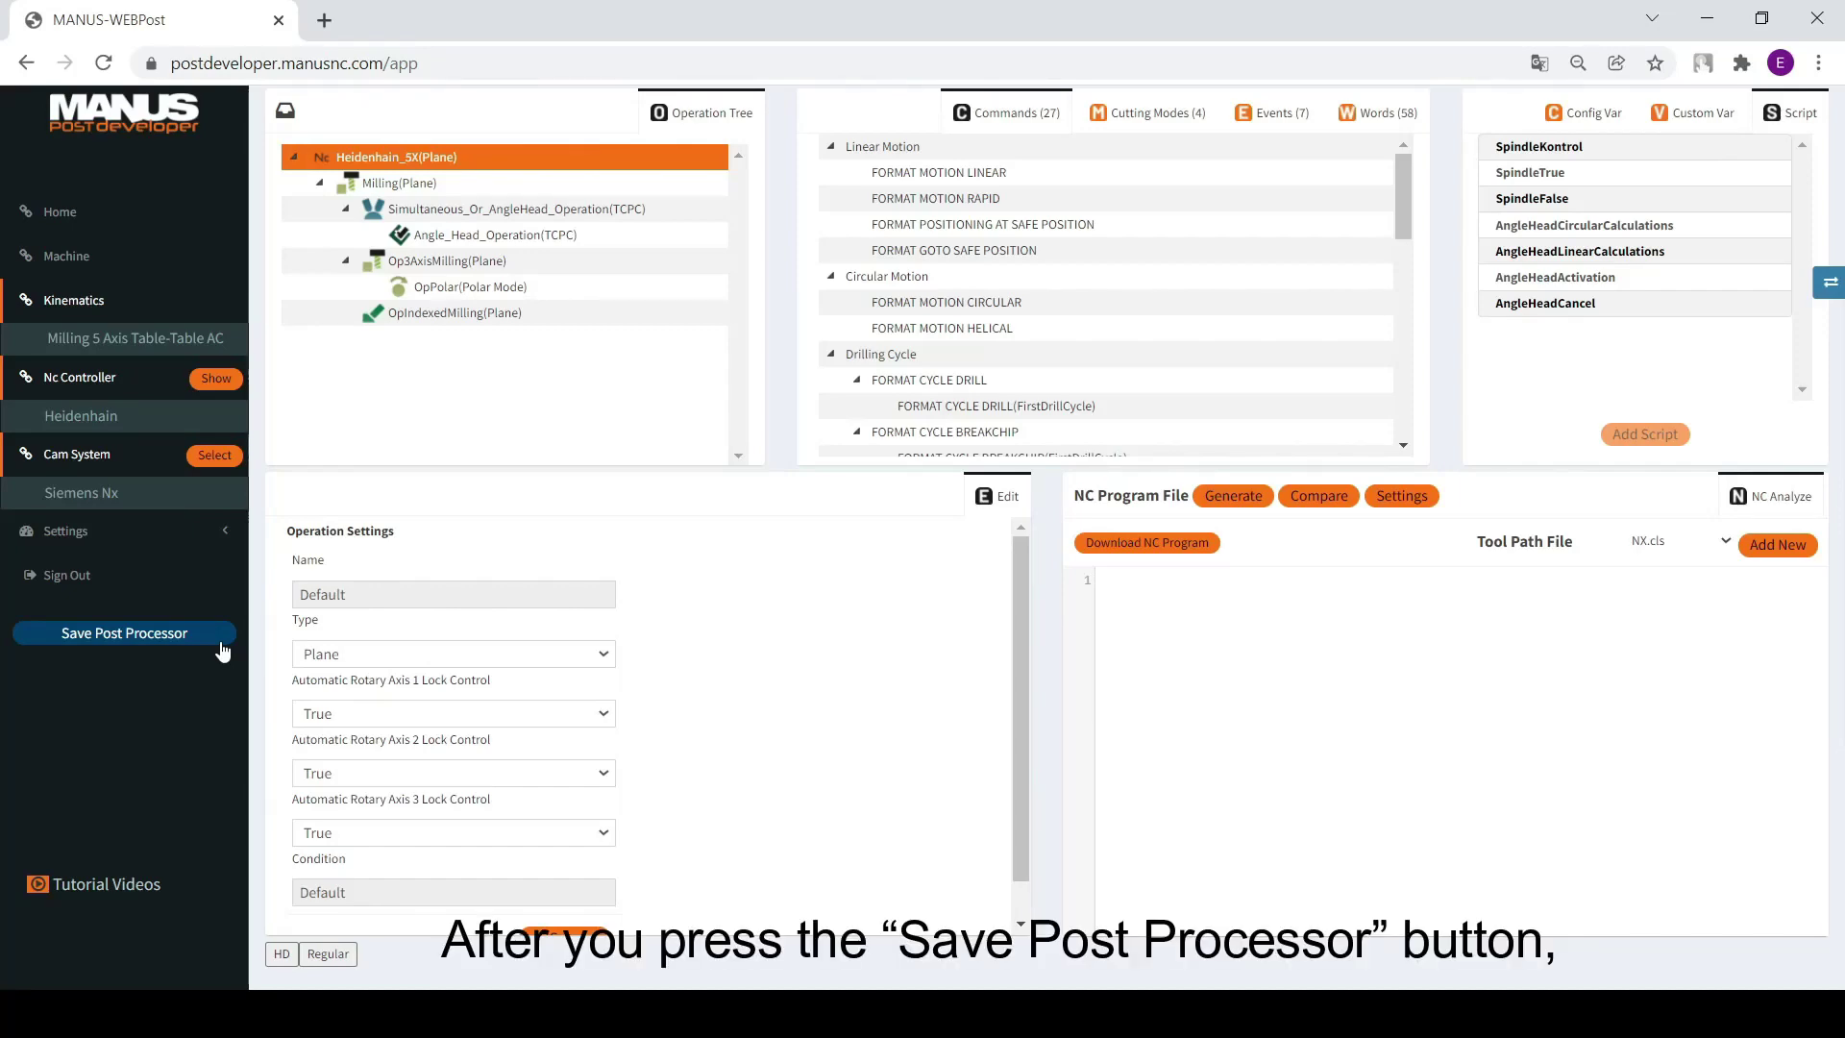
# Step: Save the new post processor under the name Hermle C400
pyautogui.click(221, 646)
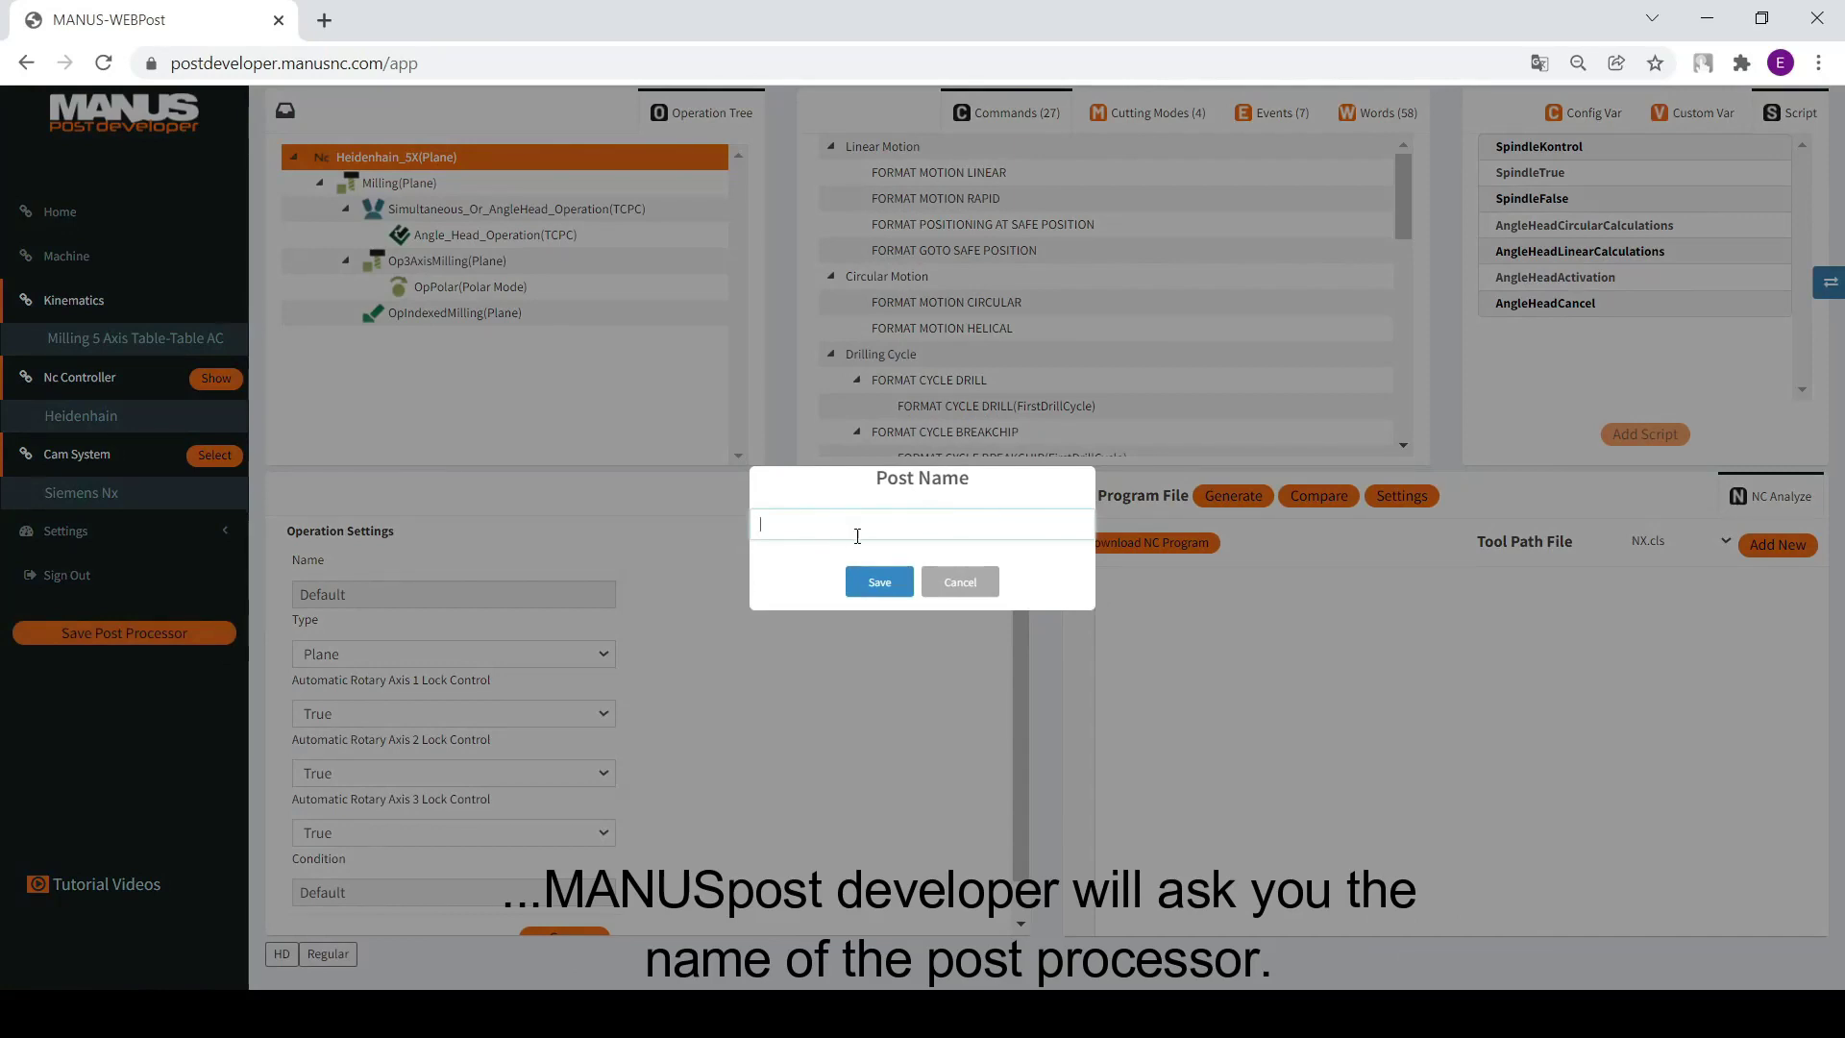
pyautogui.write('Hermle C400')
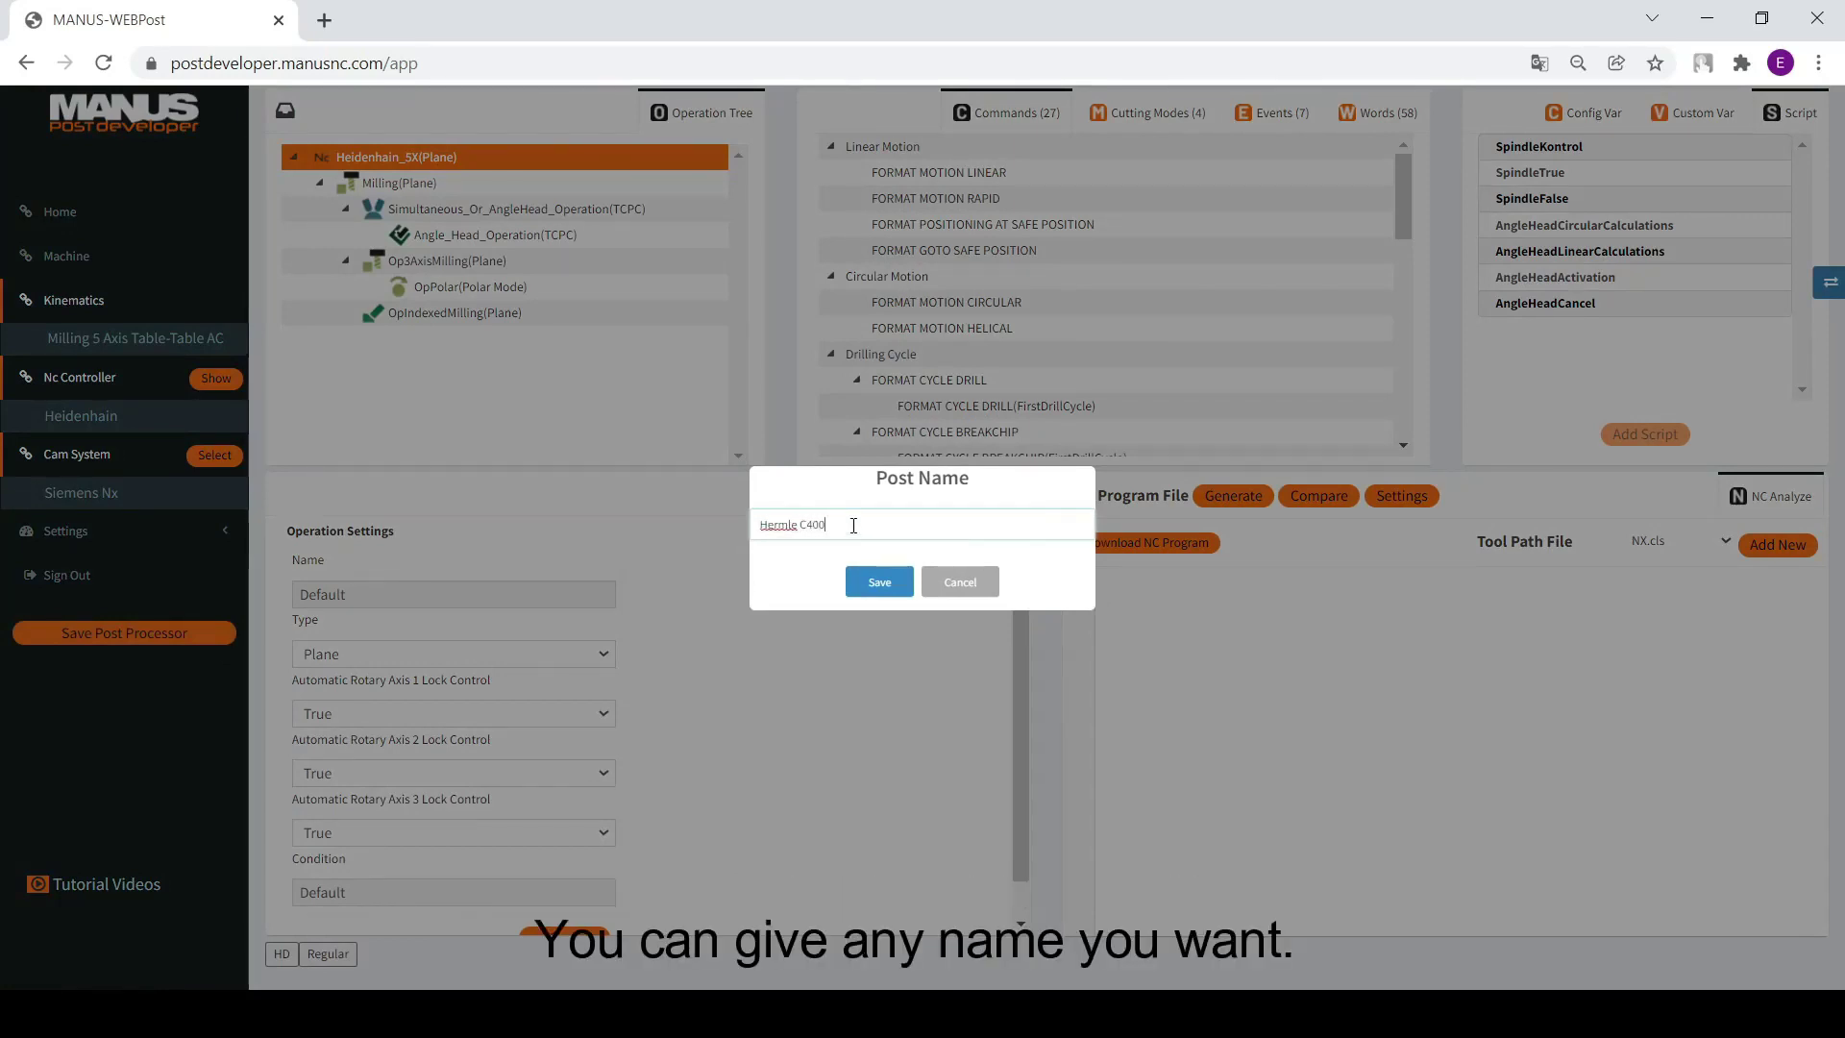
pyautogui.click(906, 590)
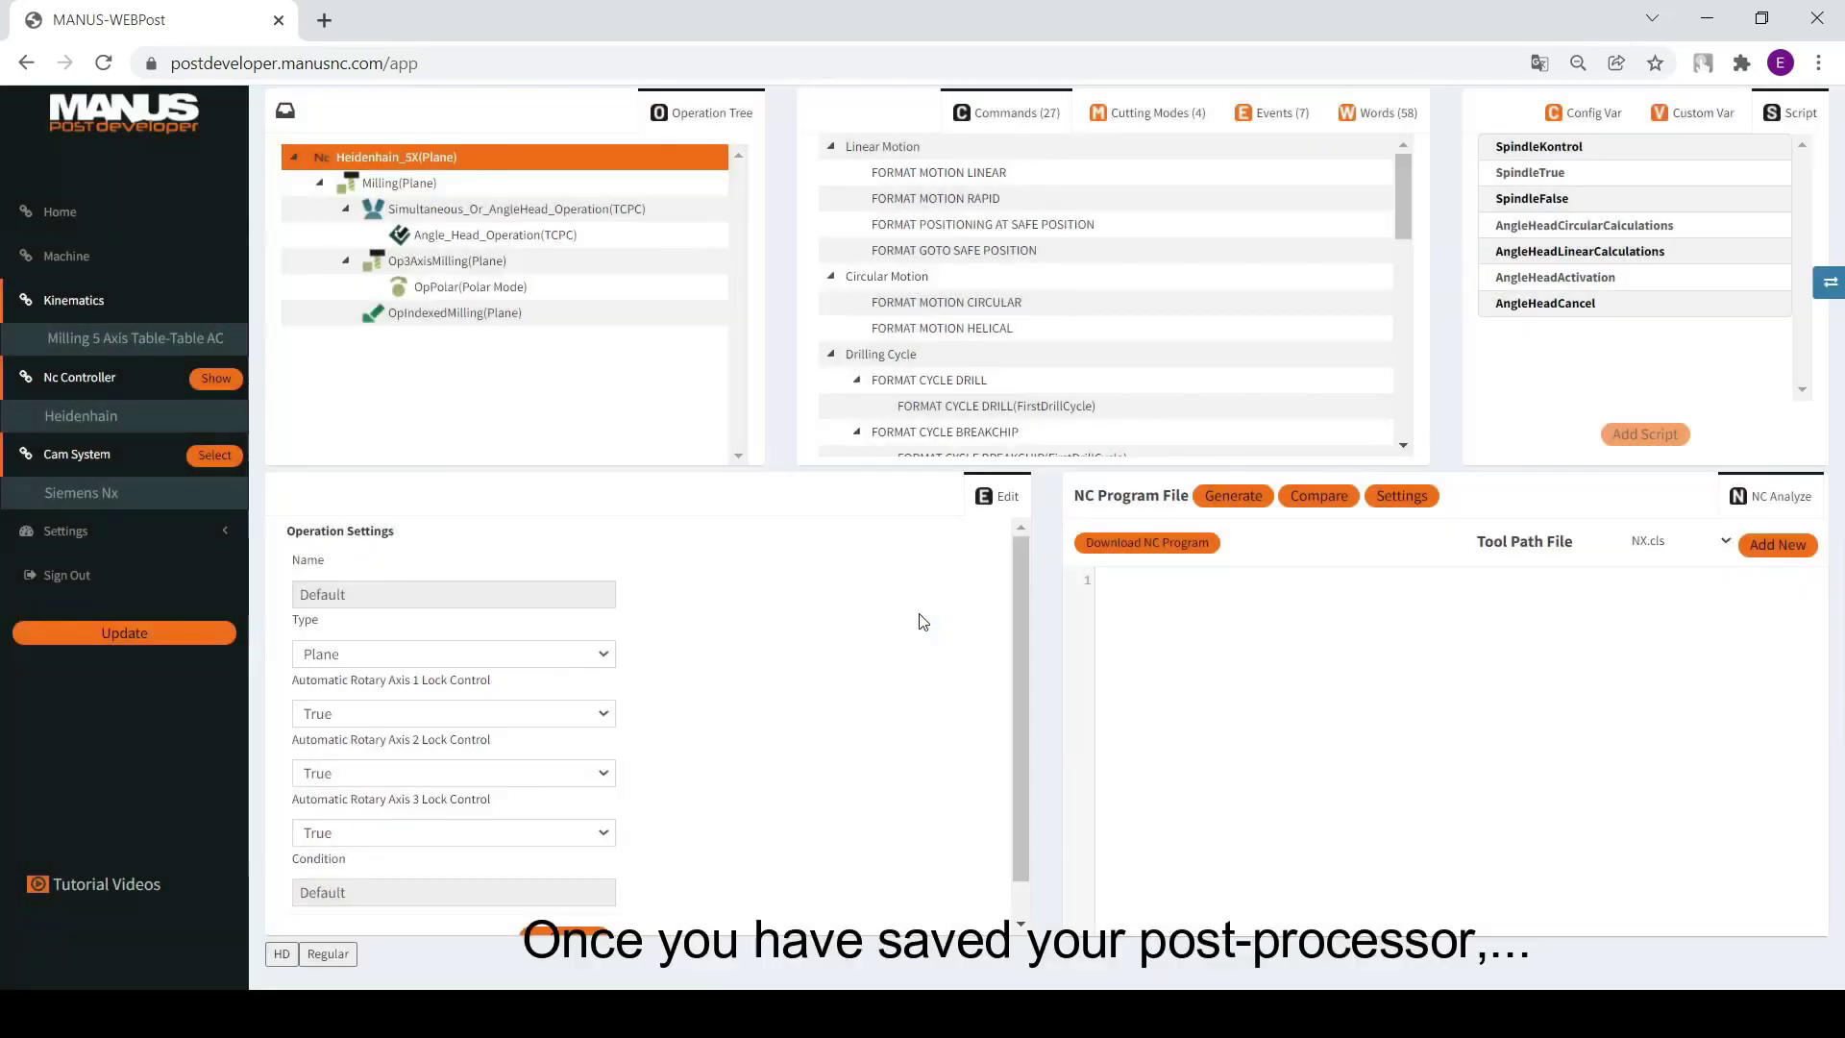
pyautogui.click(921, 611)
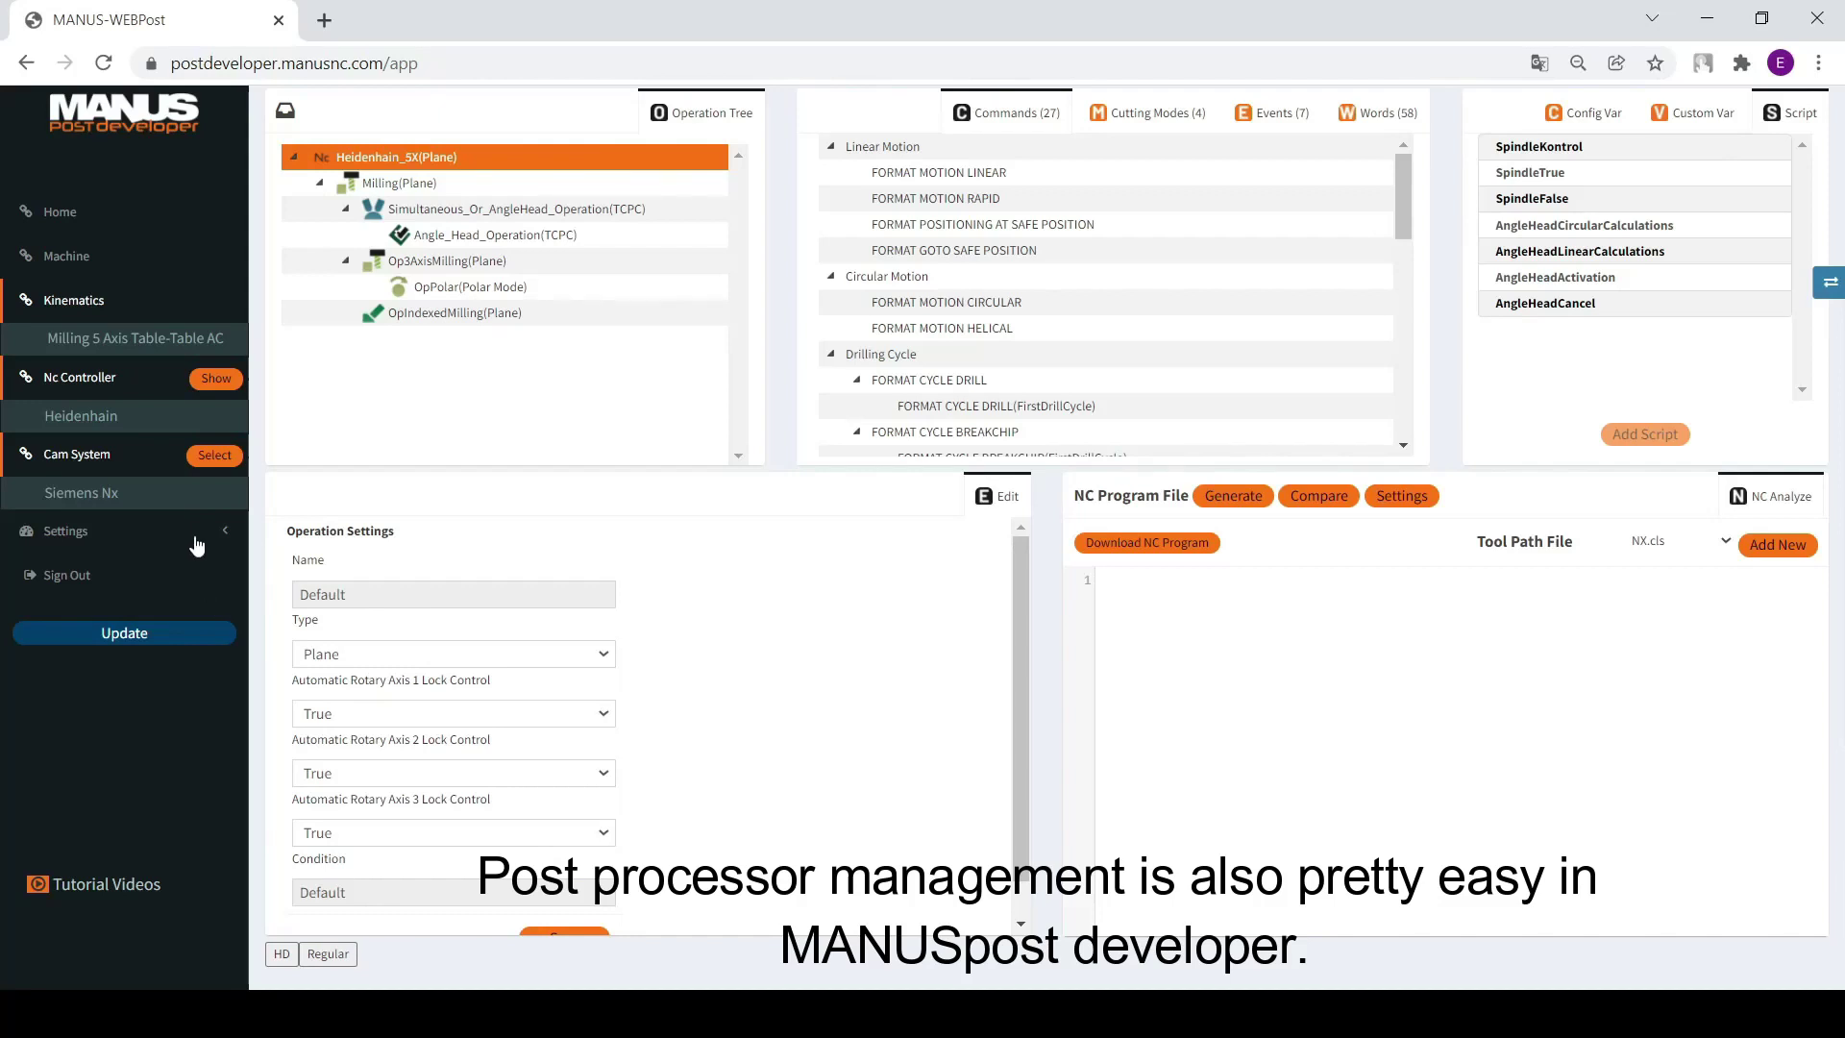
# Step: Return to the home page and review the saved, purchased and old-version sections of the post processor library
pyautogui.click(115, 116)
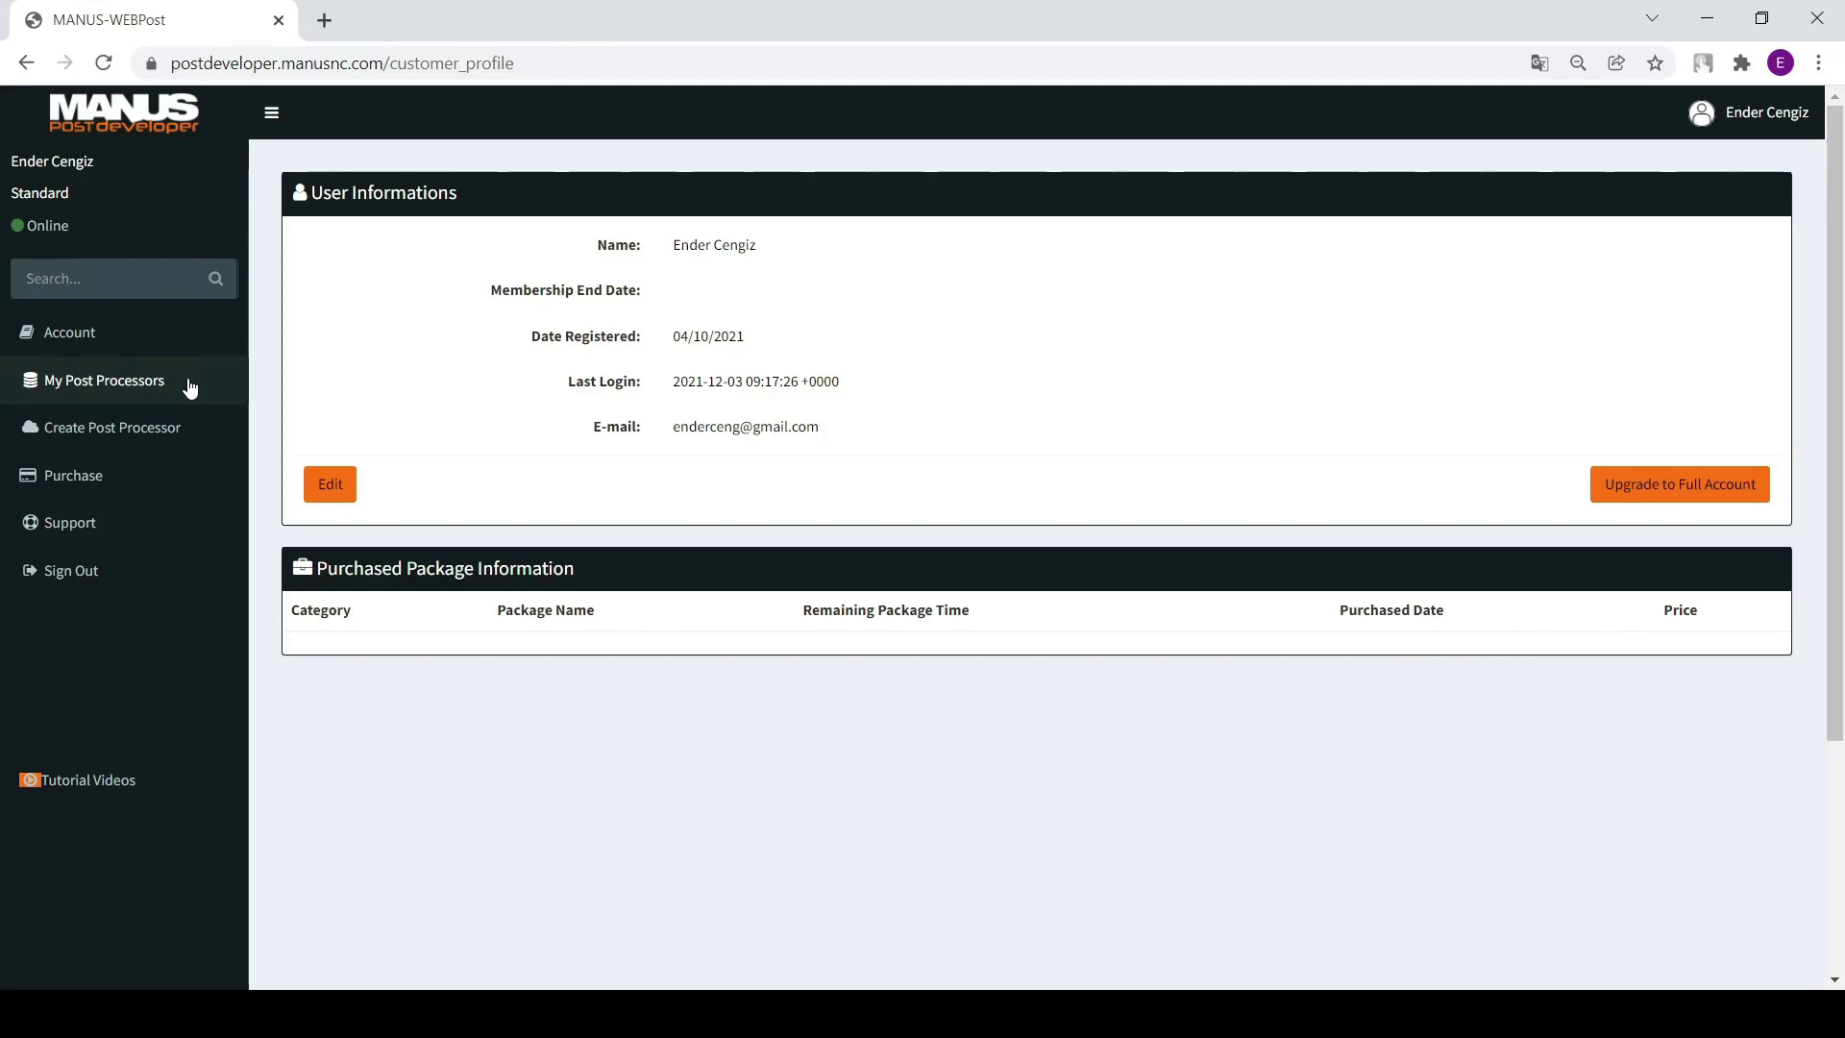
pyautogui.click(199, 387)
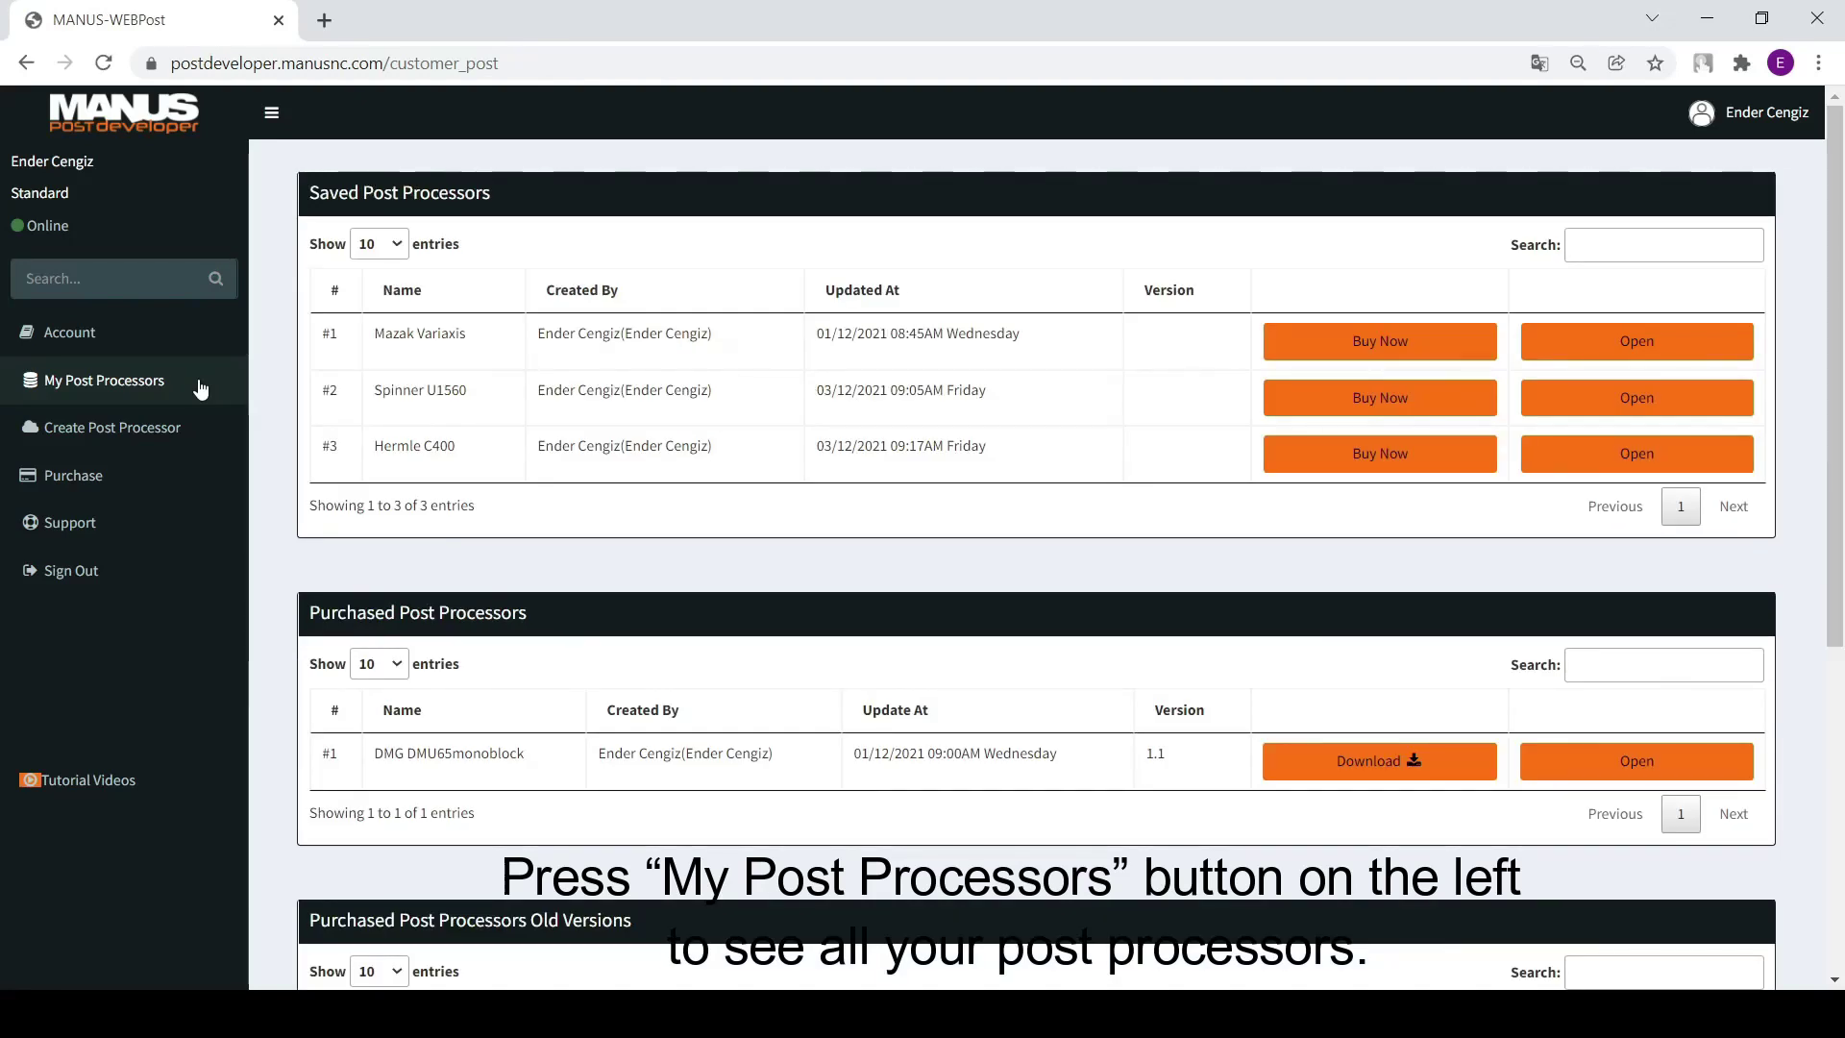
pyautogui.scroll(-4, 766, 507)
pyautogui.scroll(4, 768, 509)
pyautogui.scroll(1, 767, 508)
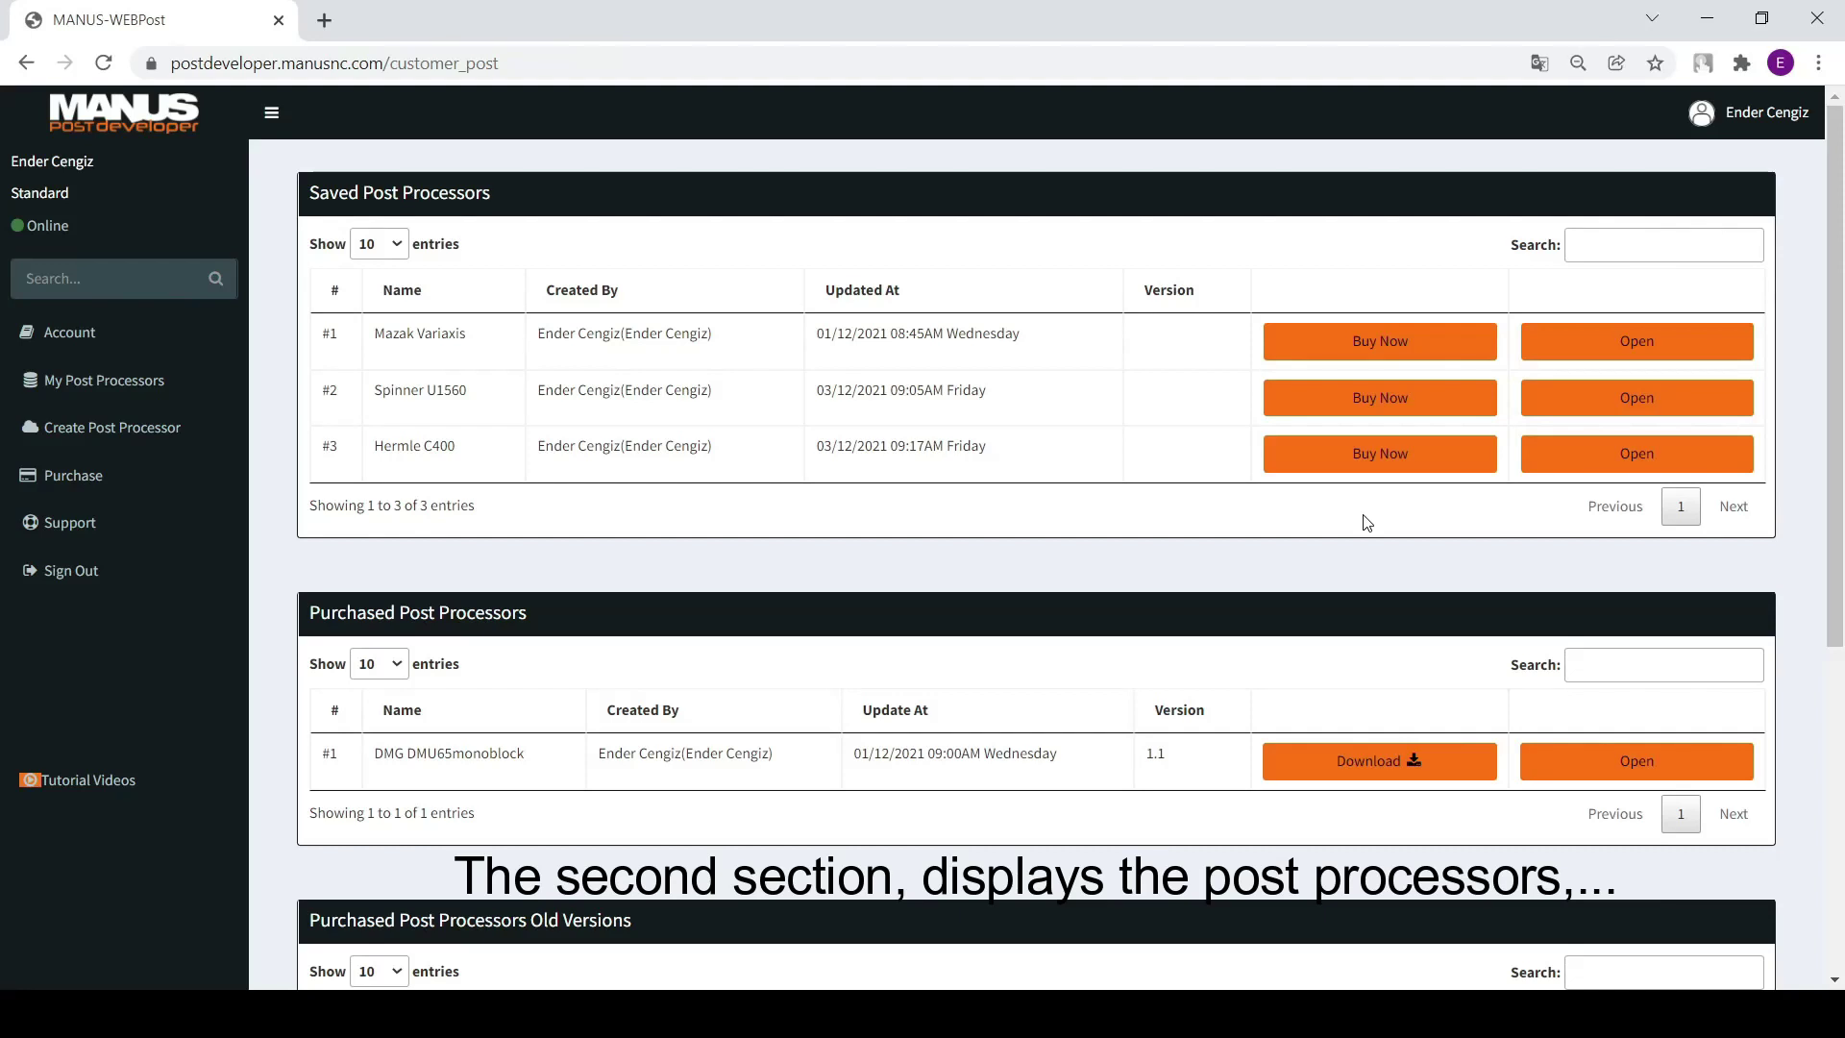
pyautogui.scroll(-2, 1366, 521)
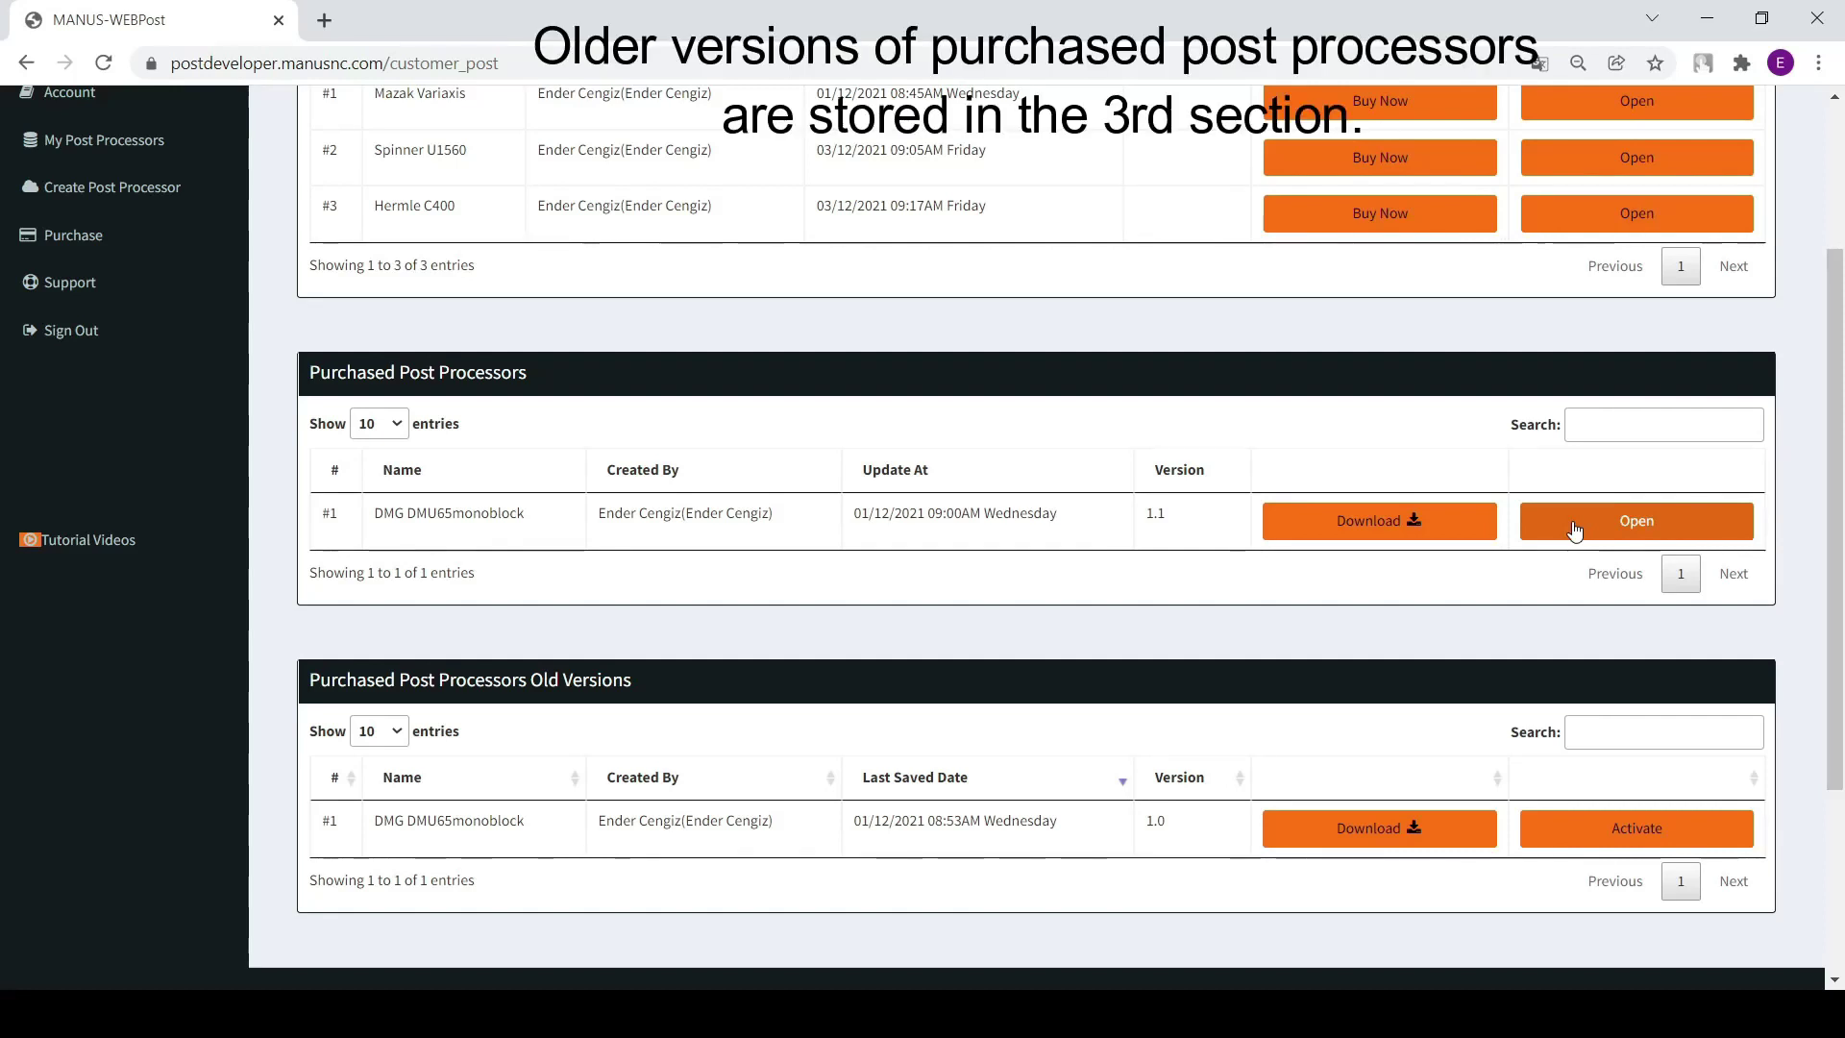
pyautogui.scroll(-3, 1499, 571)
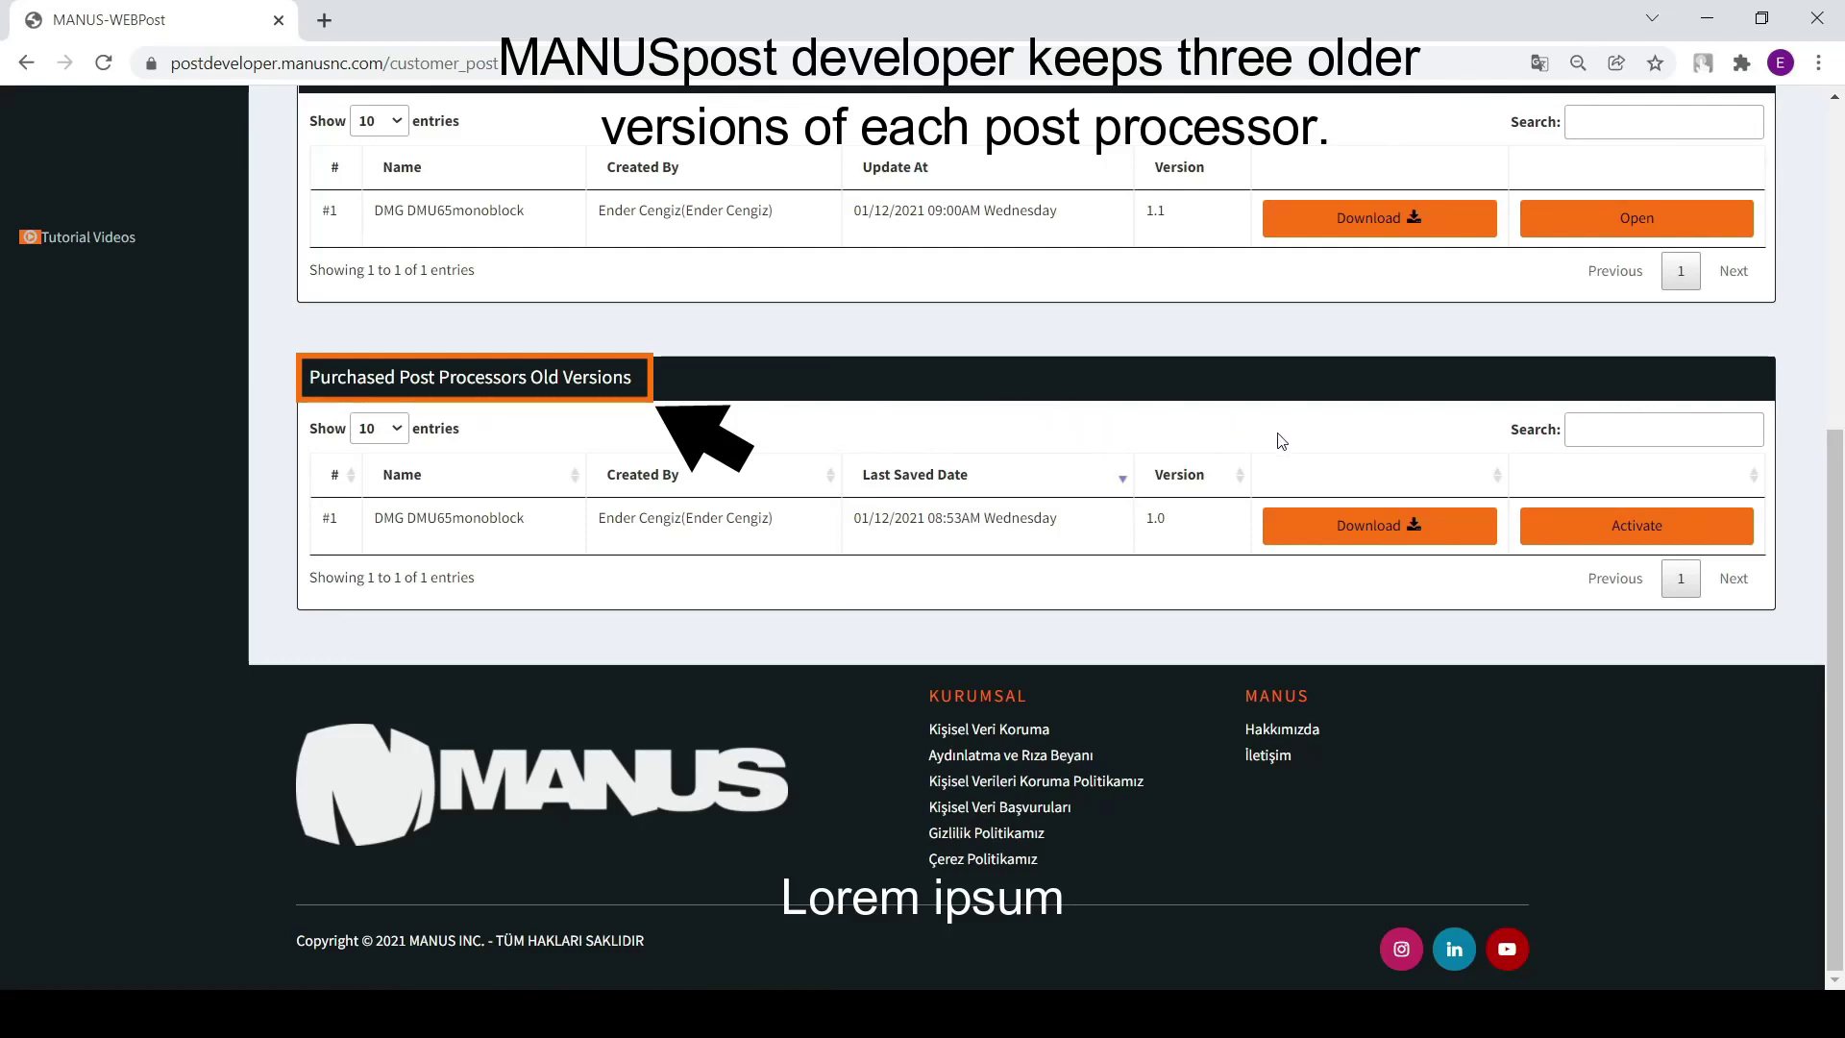
# Step: Activate old version 1.0 of the purchased DMG DMU65monoblock post processor and check the updated version lists
pyautogui.click(1559, 528)
pyautogui.click(883, 603)
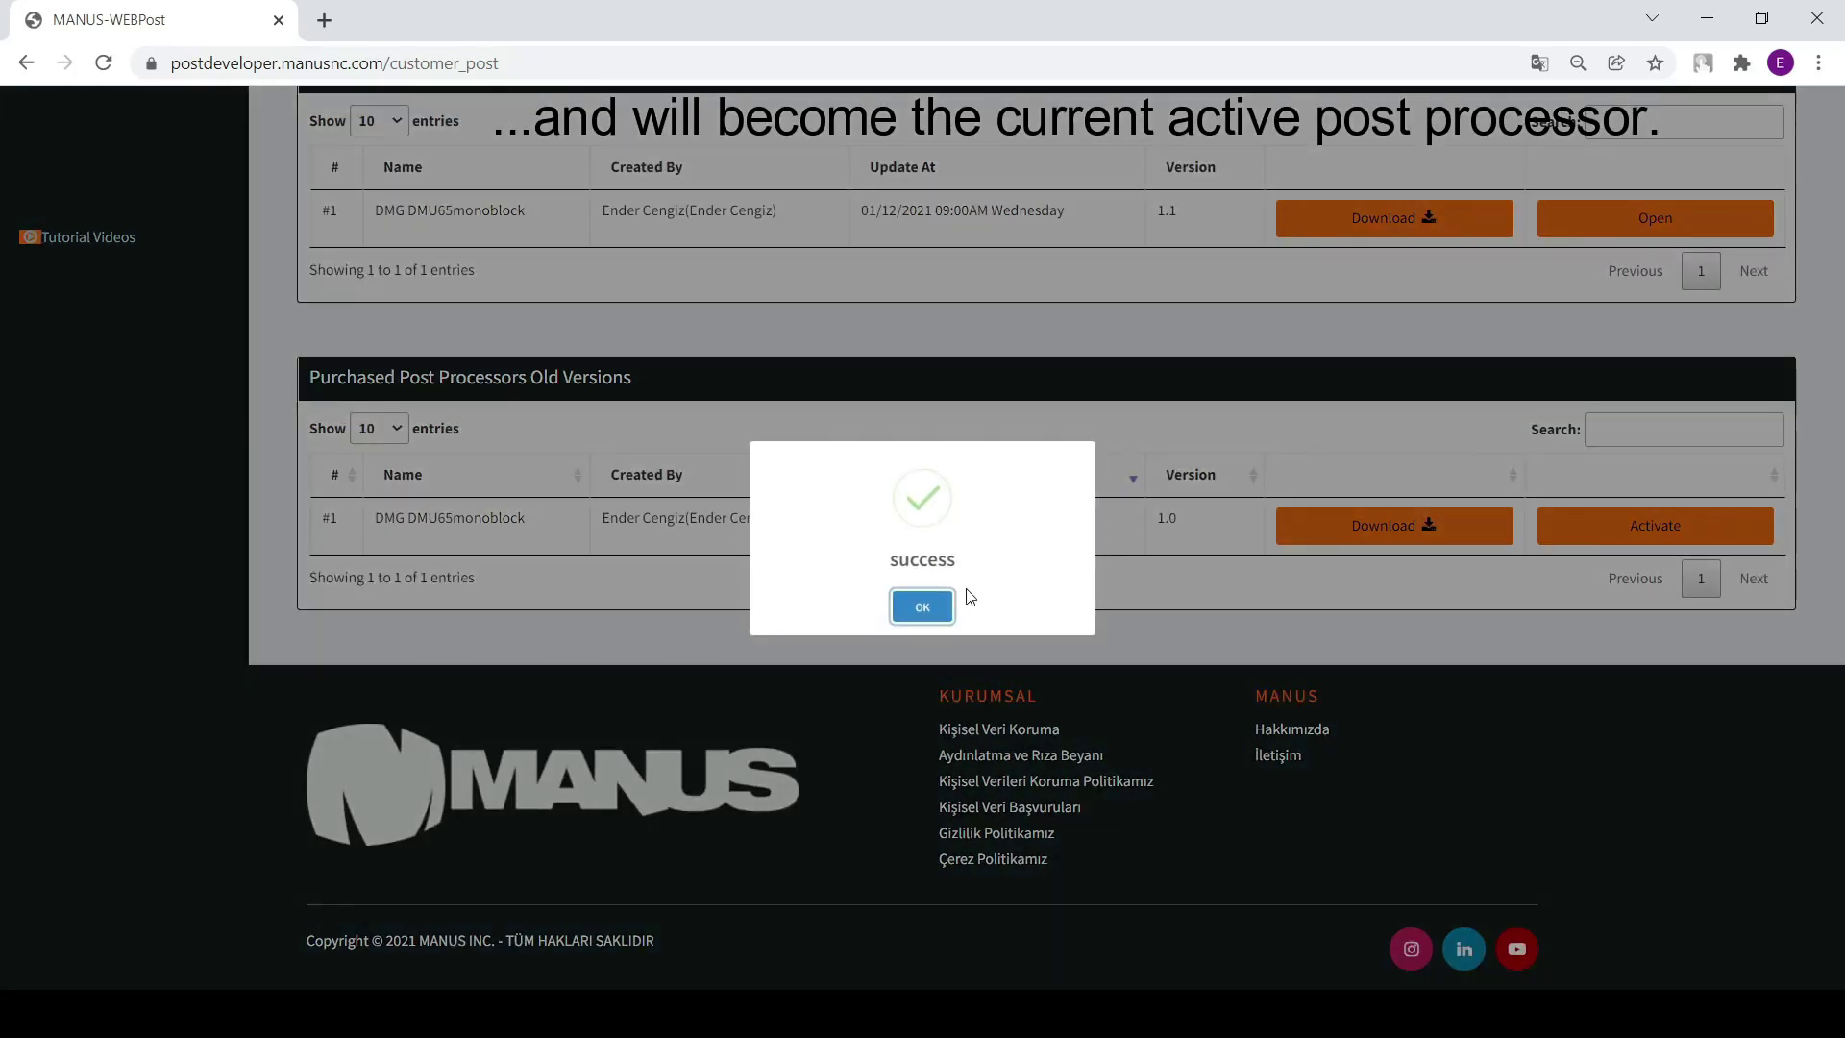
pyautogui.click(921, 606)
pyautogui.scroll(-1, 1047, 571)
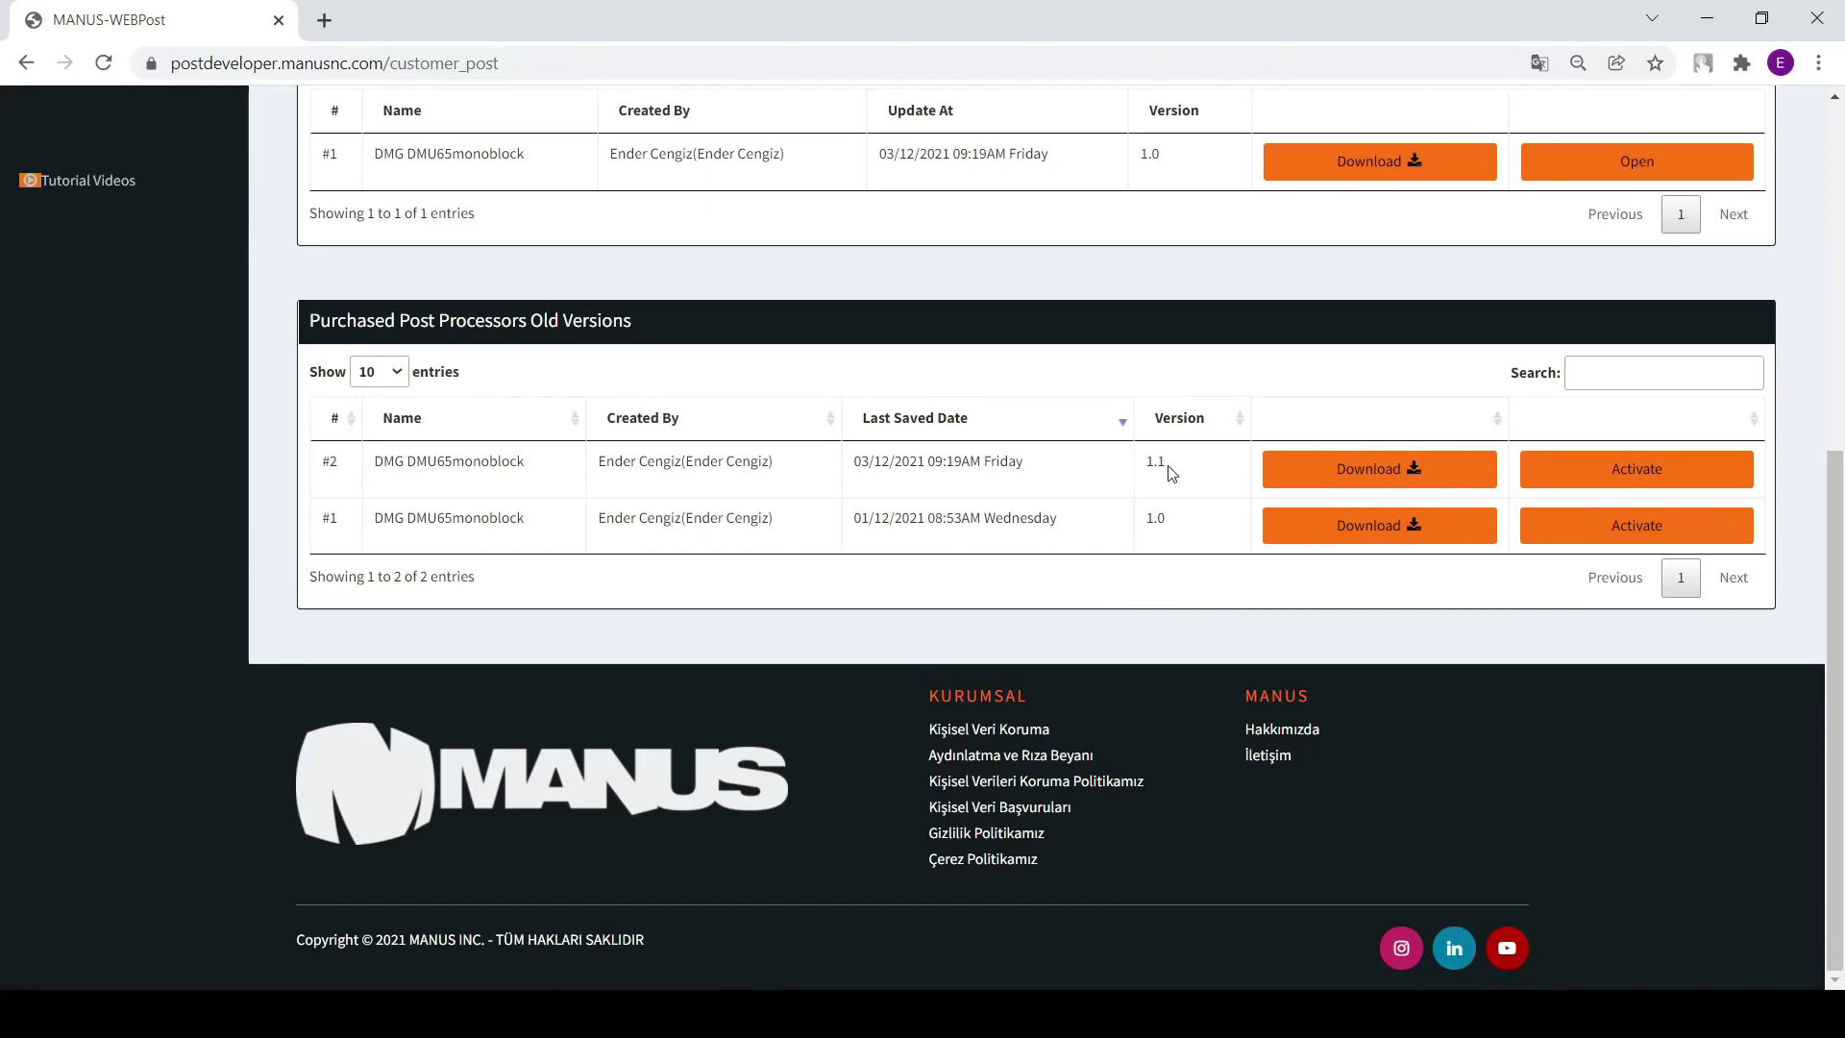
pyautogui.moveTo(1166, 465); pyautogui.dragTo(723, 463)
pyautogui.click(972, 378)
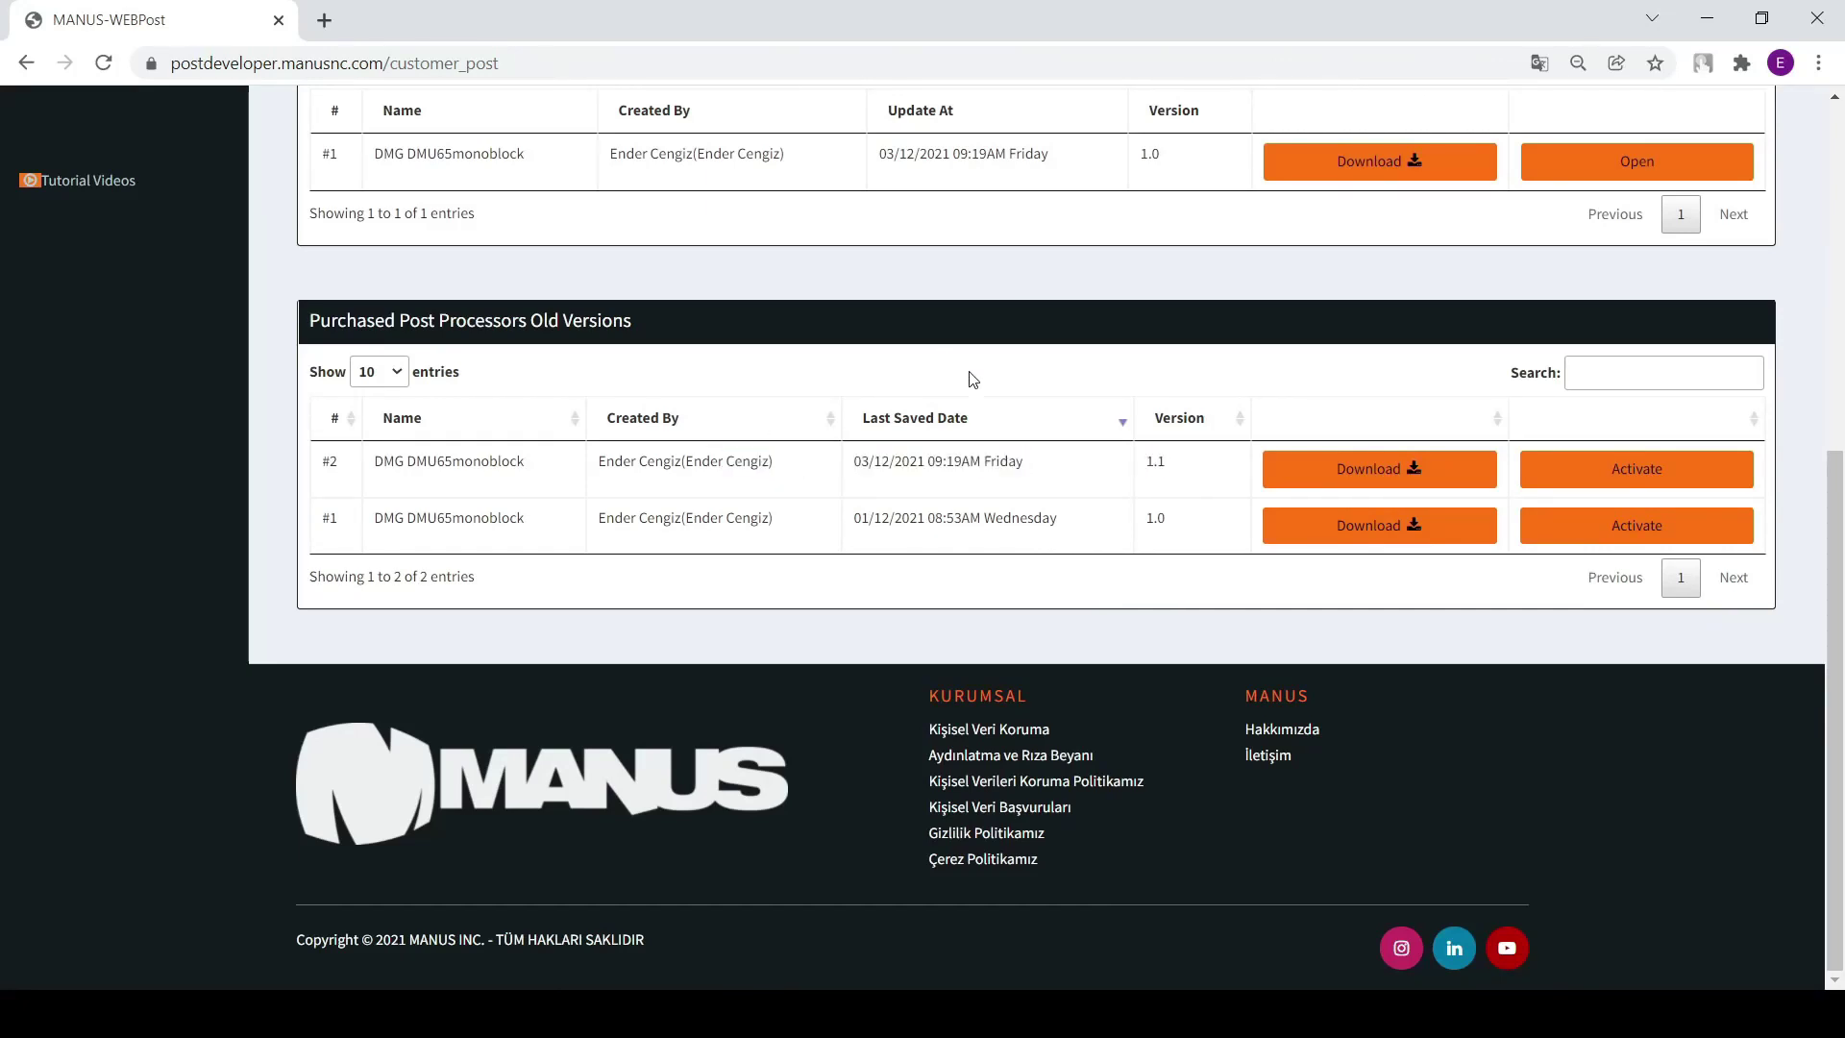